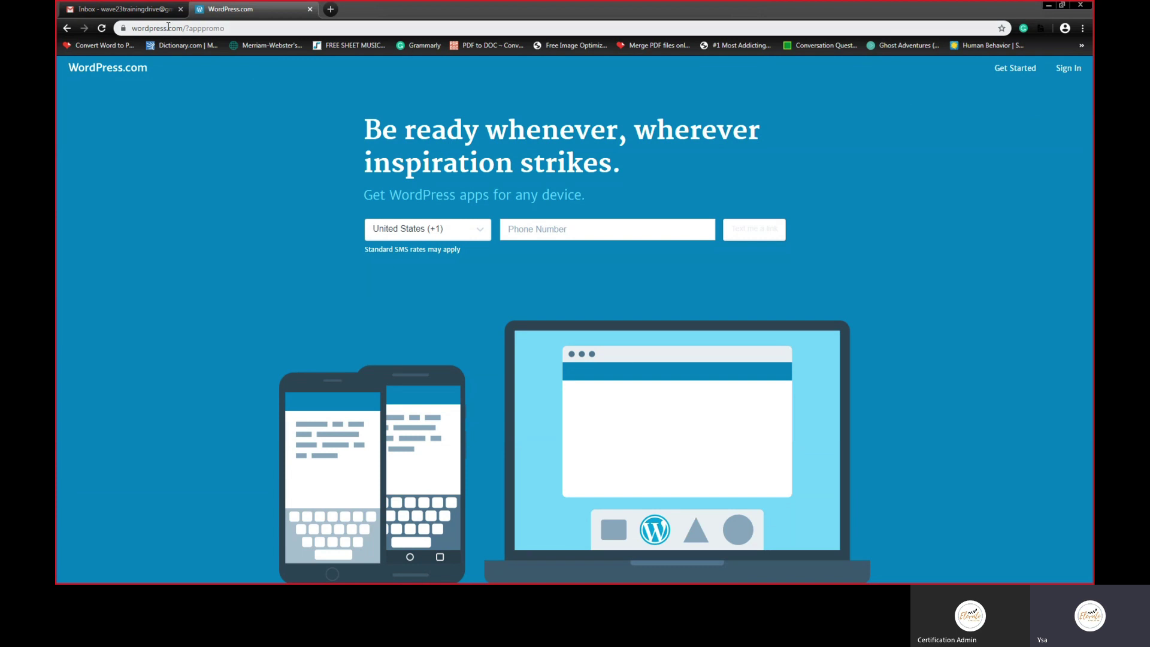
Step: Go to wordpress.com in the browser to begin creating a new site account
left_click(148, 29)
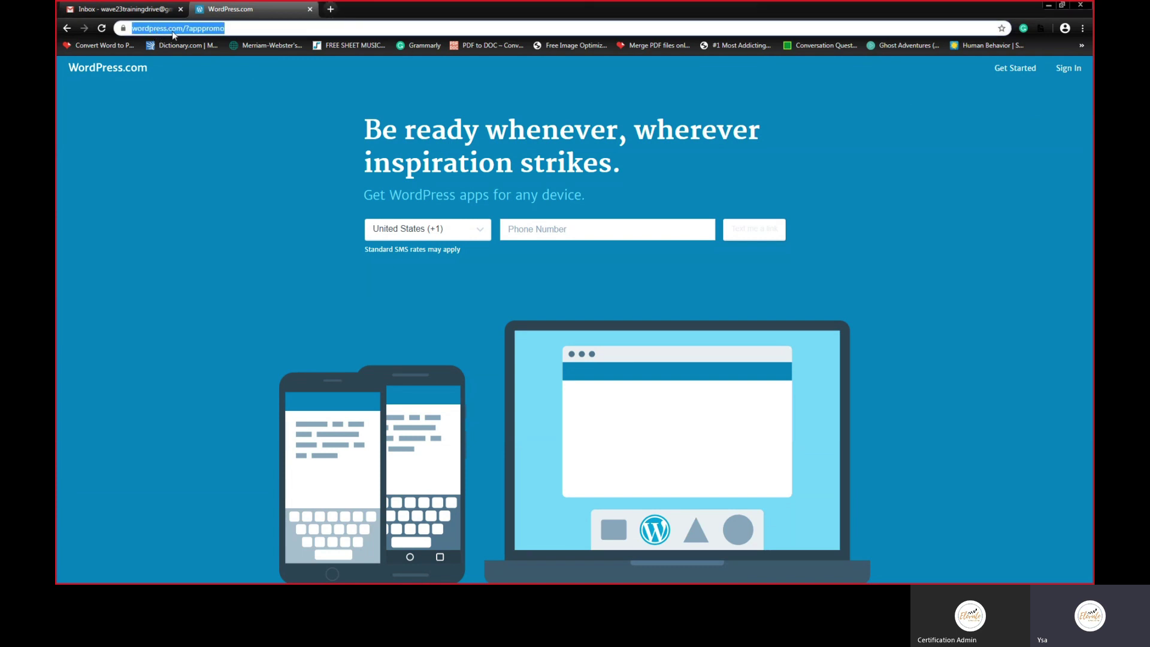
type("wordpress.com")
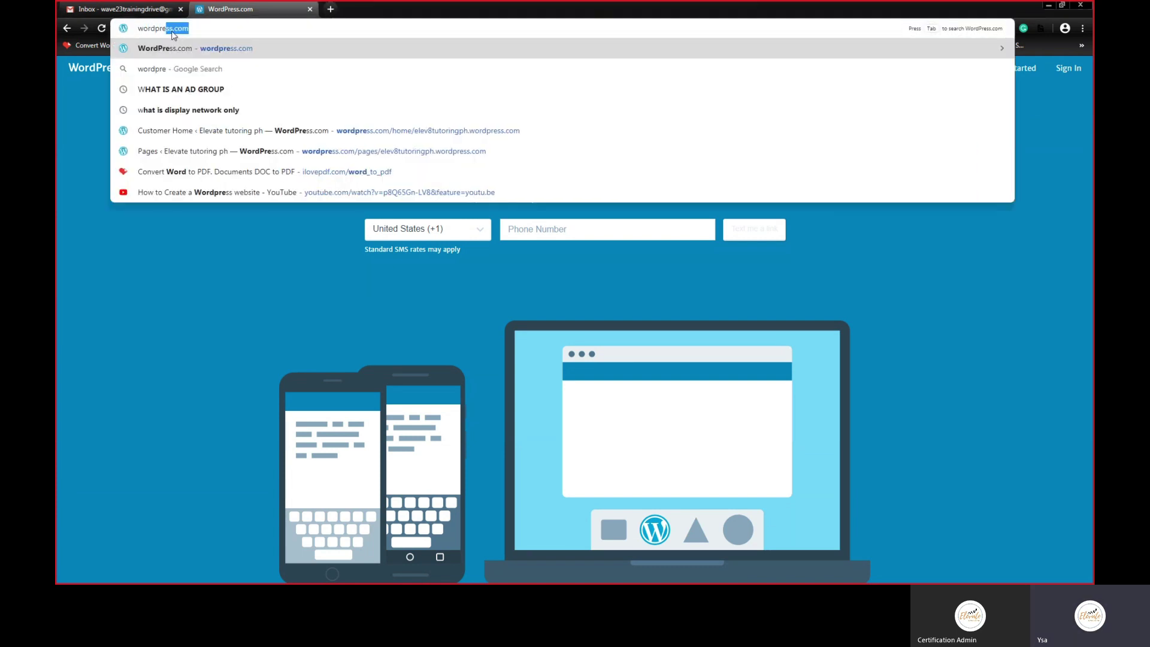
key("Return")
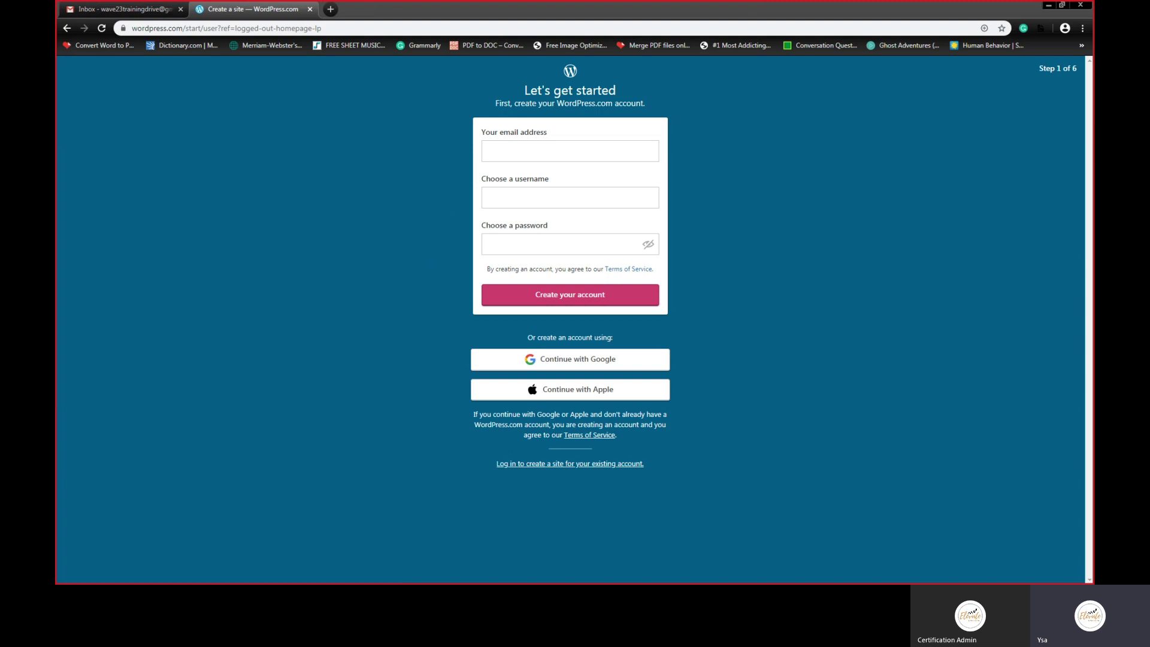
Step: Enter the sign-up e-mail address and choose a username for the new account
left_click(540, 143)
key("ctrl+v")
left_click(540, 198)
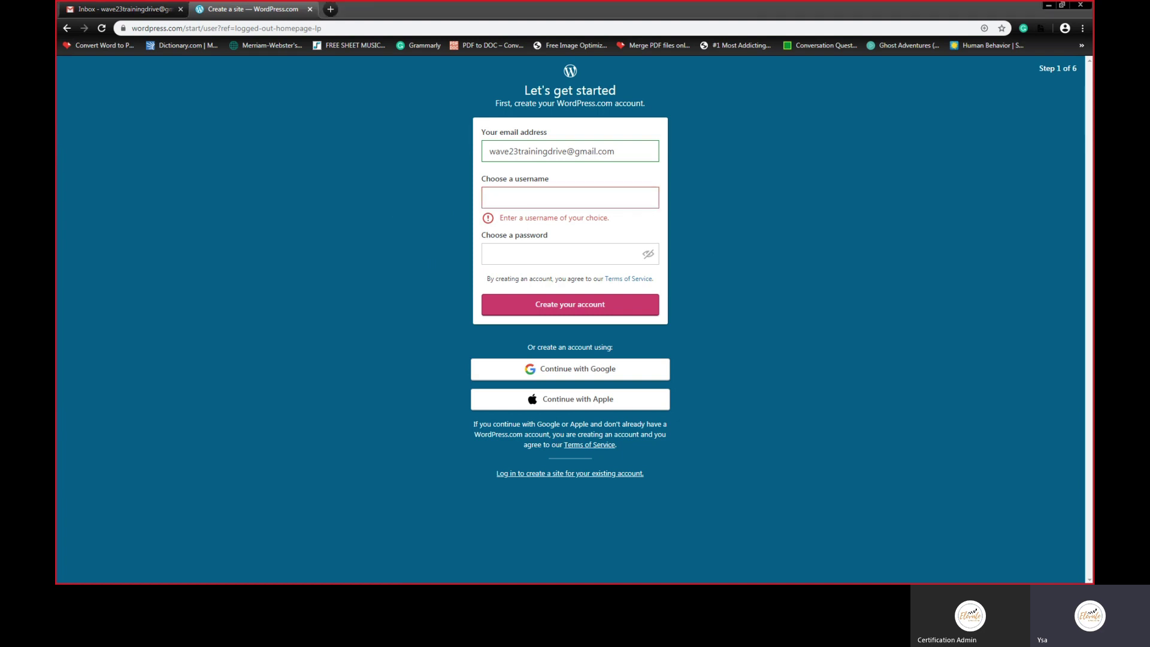
left_click(585, 198)
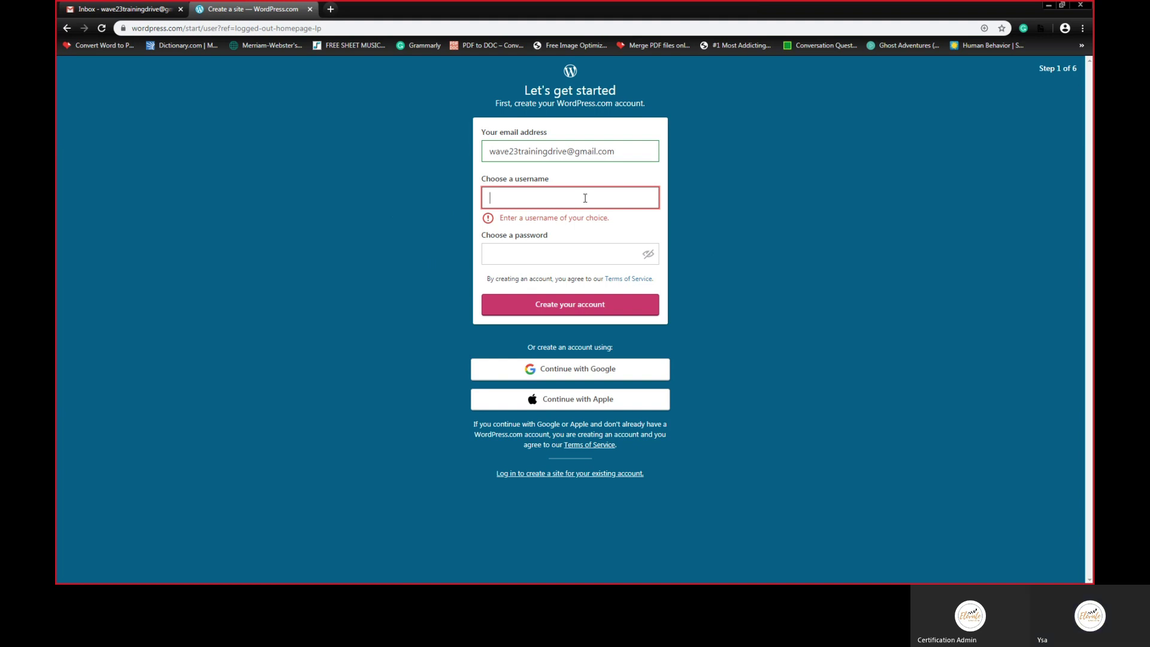
type("coachysatrain")
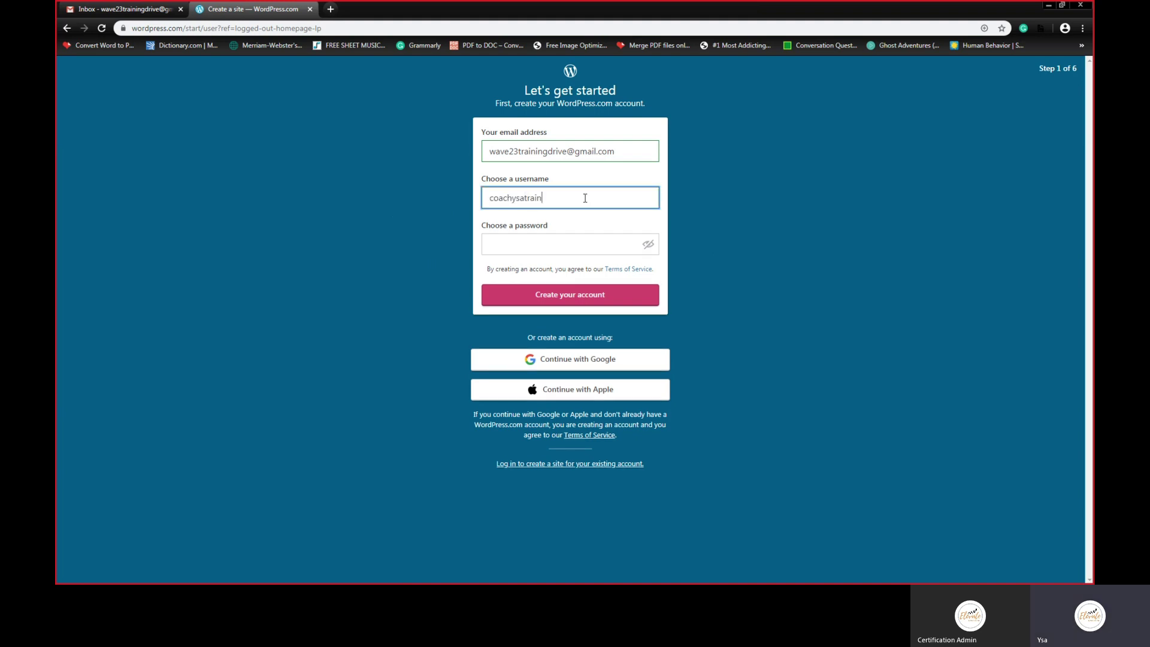
type("ing")
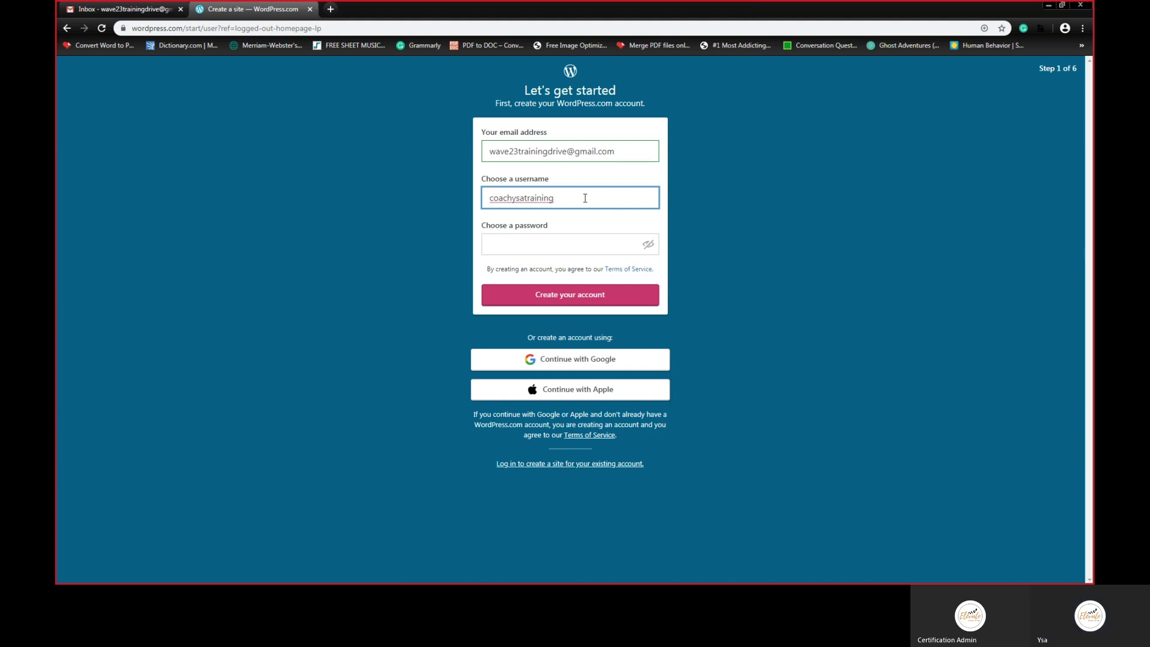
type("23")
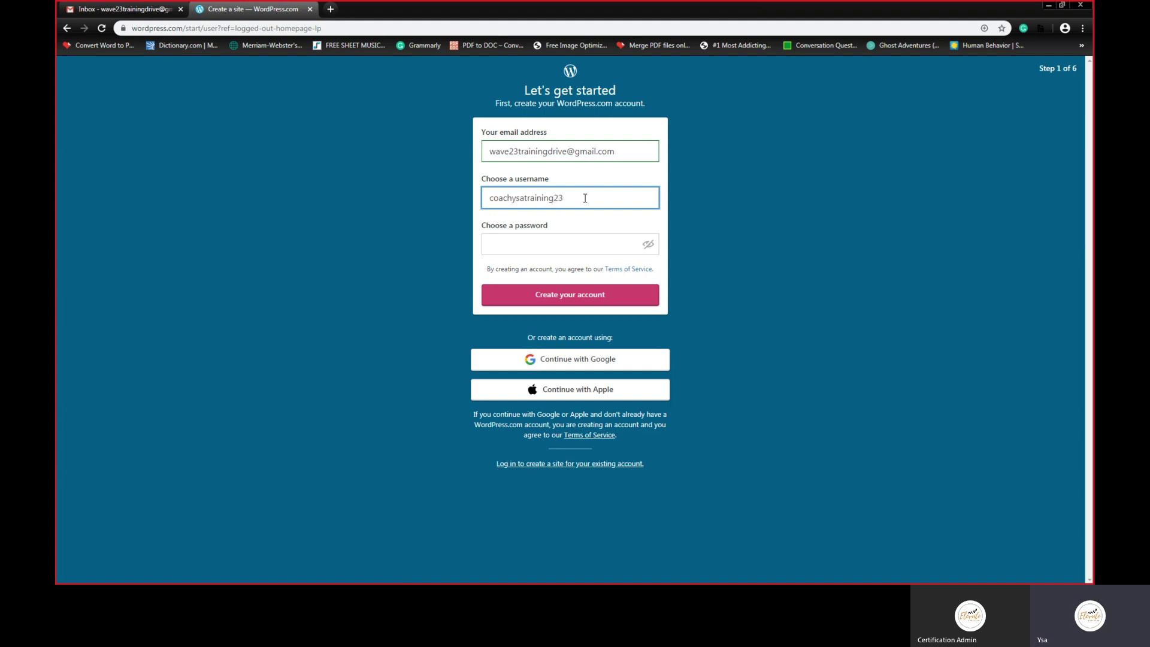
key("BackSpace")
key("BackSpace")
type("23")
key("BackSpace")
key("BackSpace")
type("w23")
Step: Enter the account password and create the account
left_click(548, 244)
type("••••••••••")
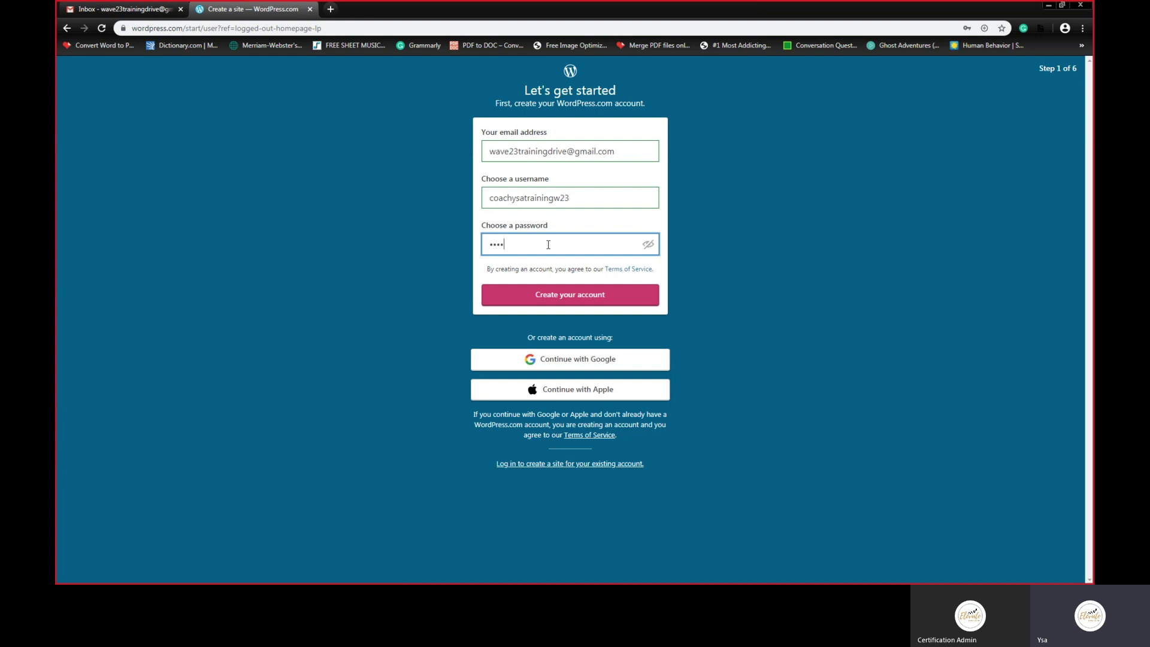
type("•")
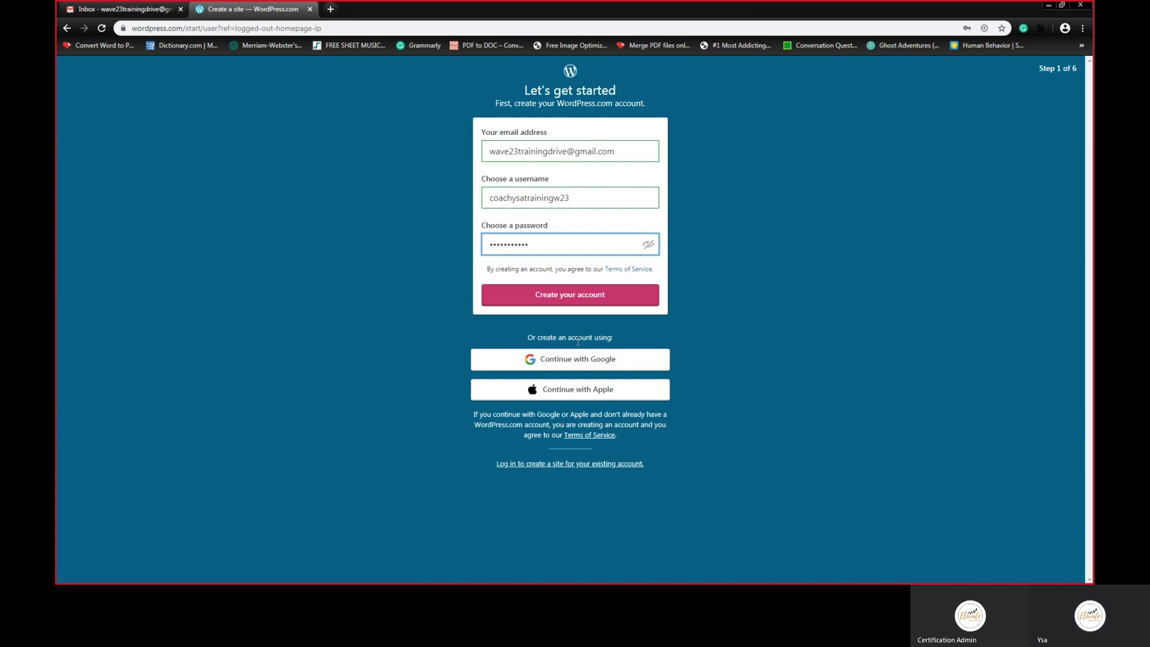
left_click(566, 296)
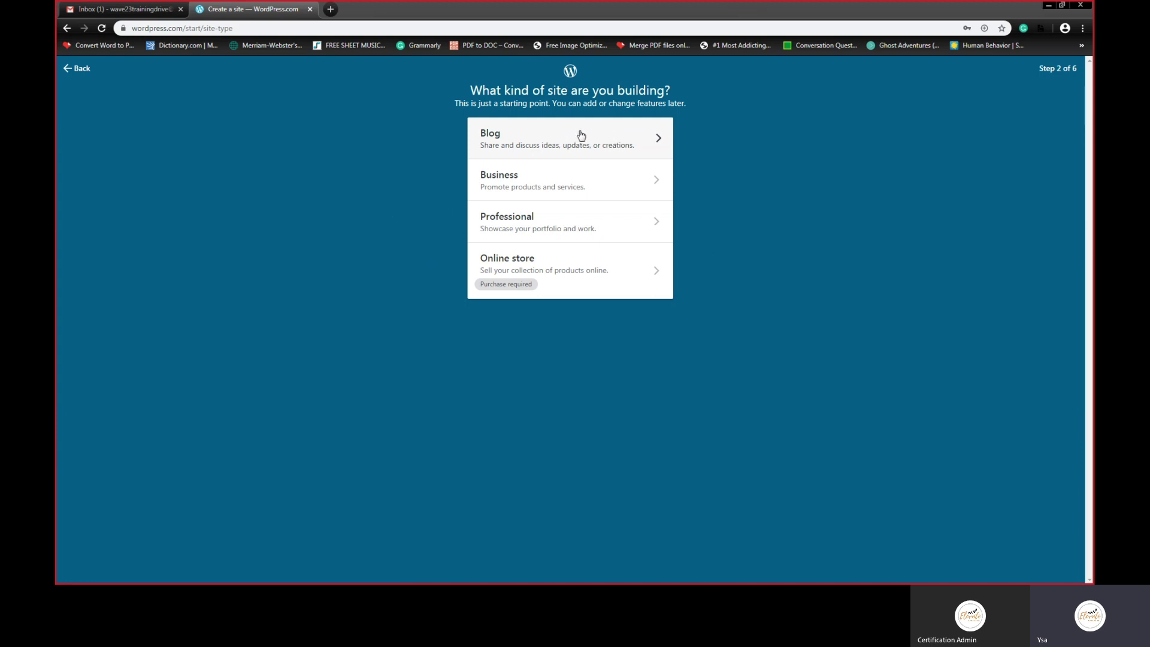
Step: Choose Blog as the site type with 'coaching' as its topic
left_click(491, 141)
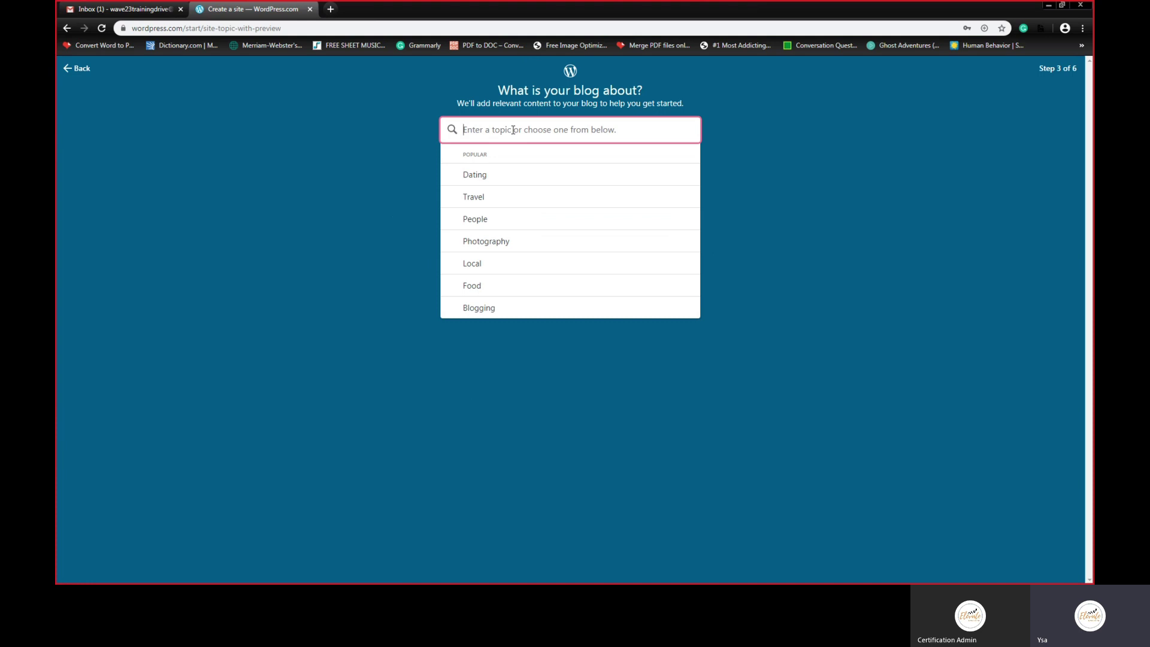
type("coaching")
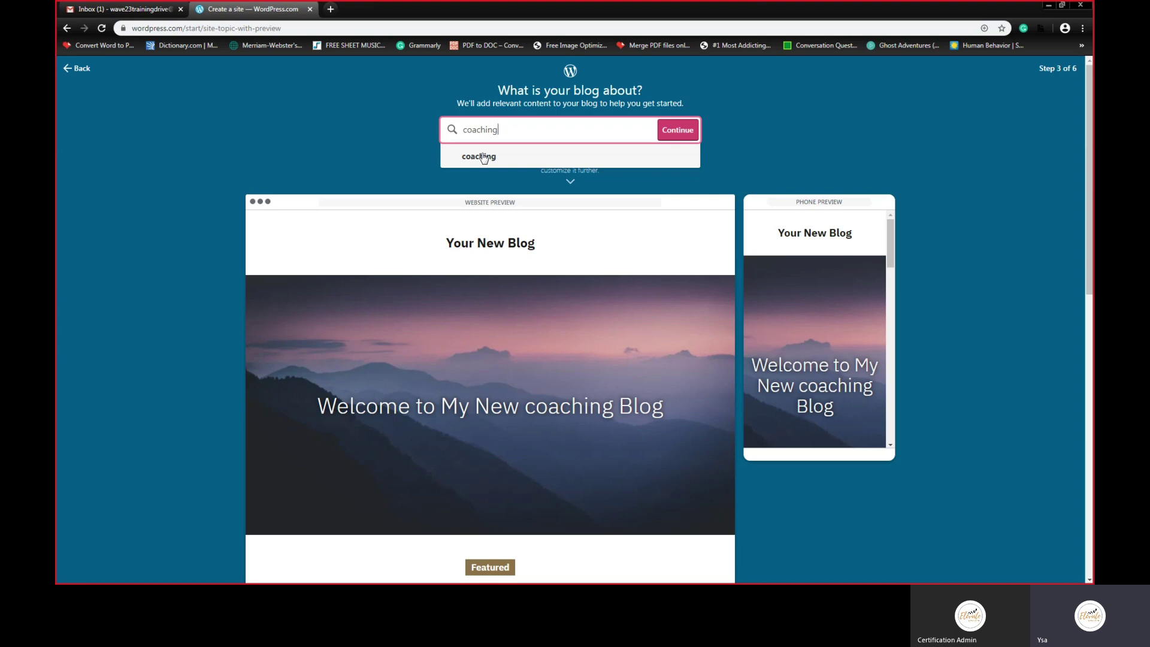
left_click(484, 158)
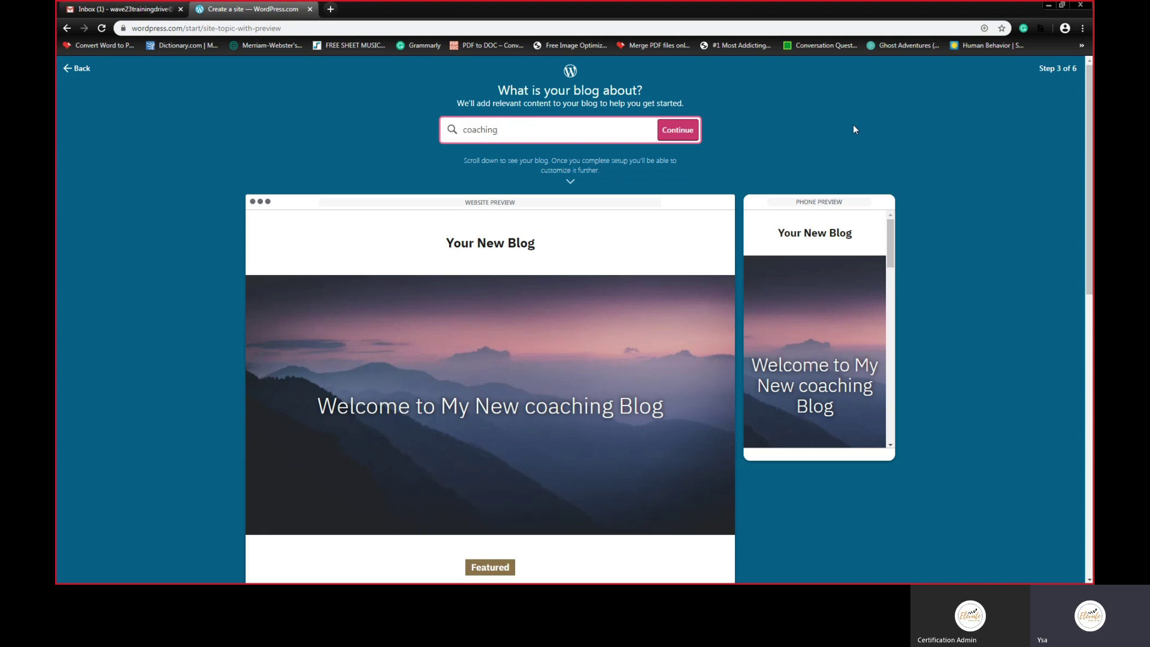
Step: Name the blog 'Coach Ysa', replacing the first try 'Ysa's Wonderland'
left_click(679, 137)
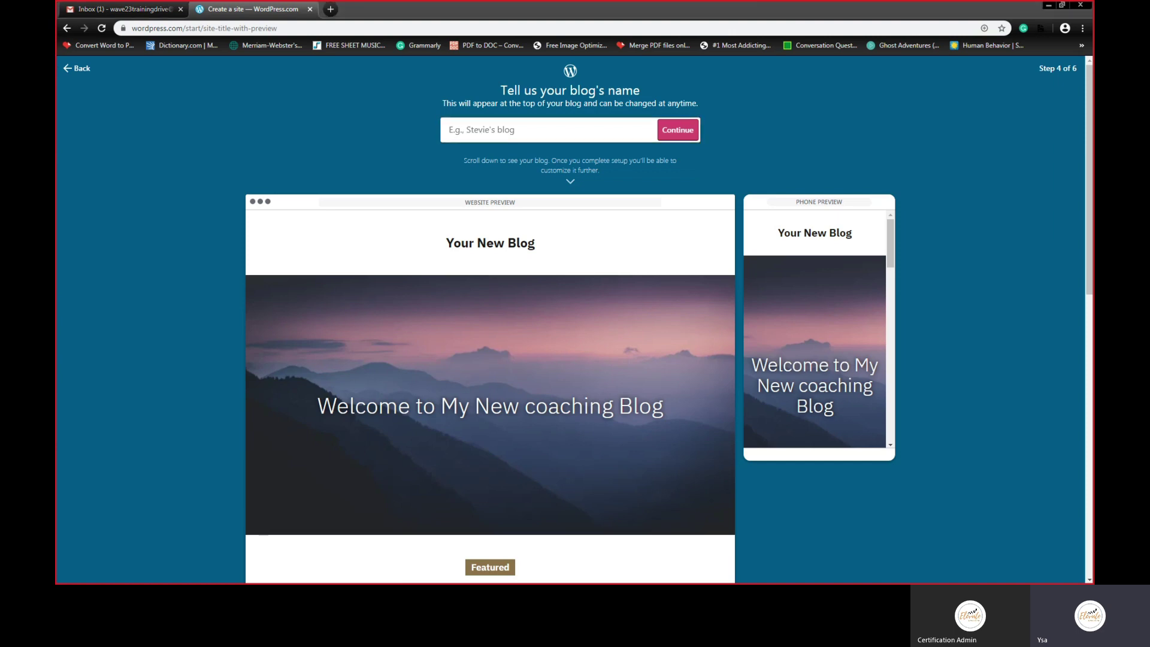
left_click(518, 134)
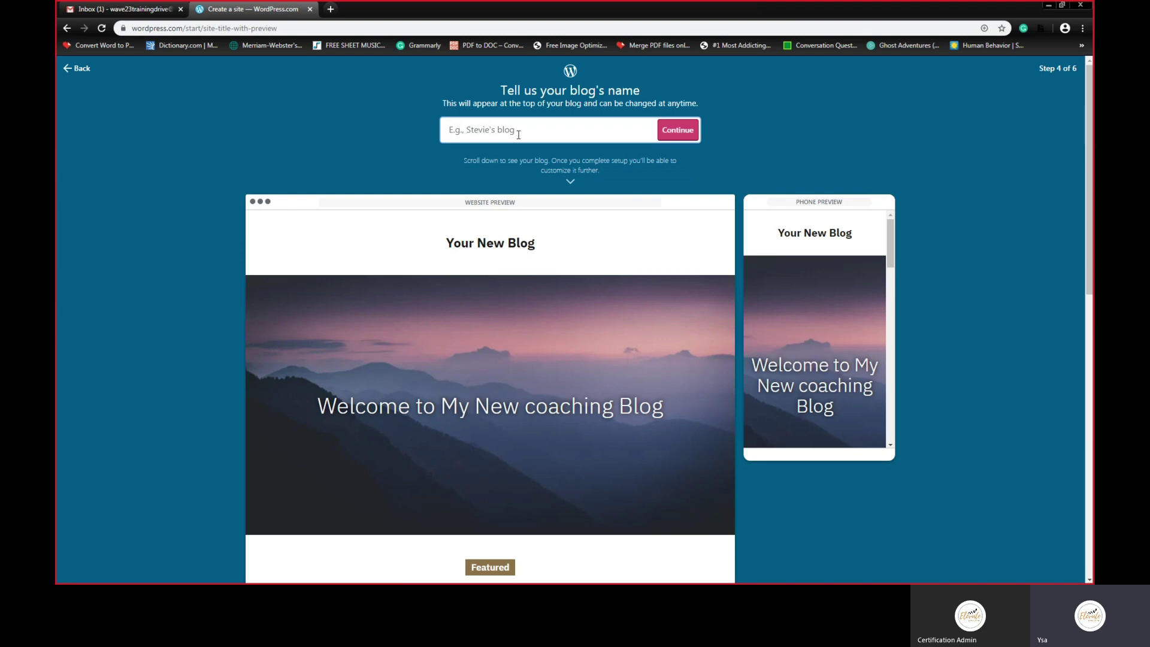
type("Ysa")
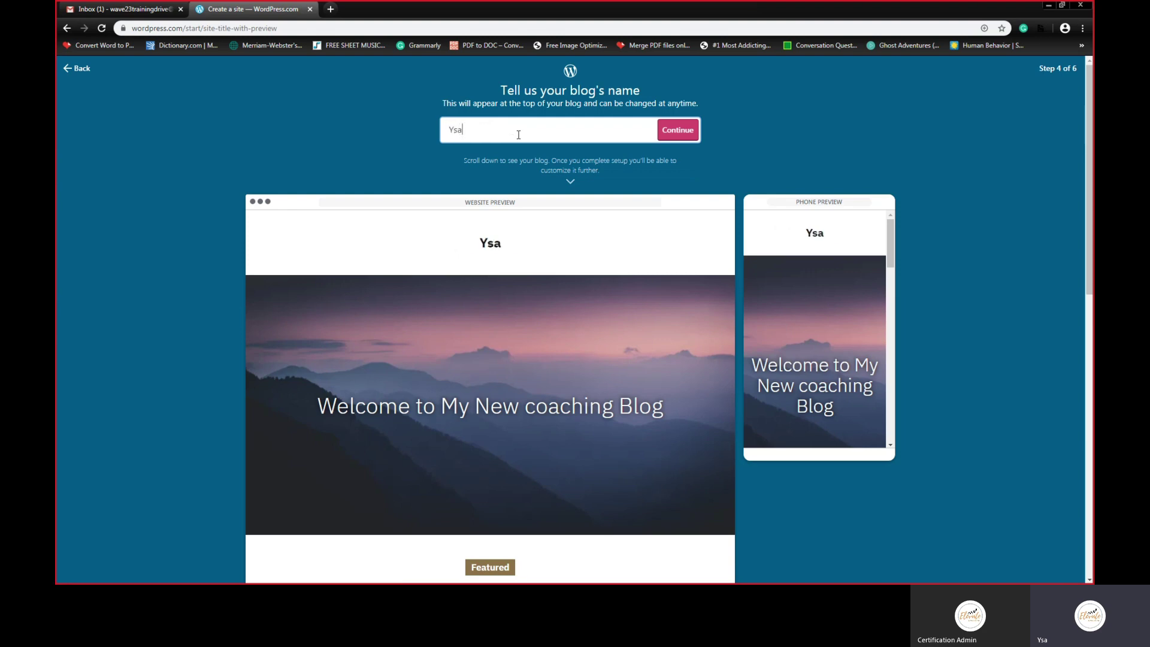
type("'s Wonderland")
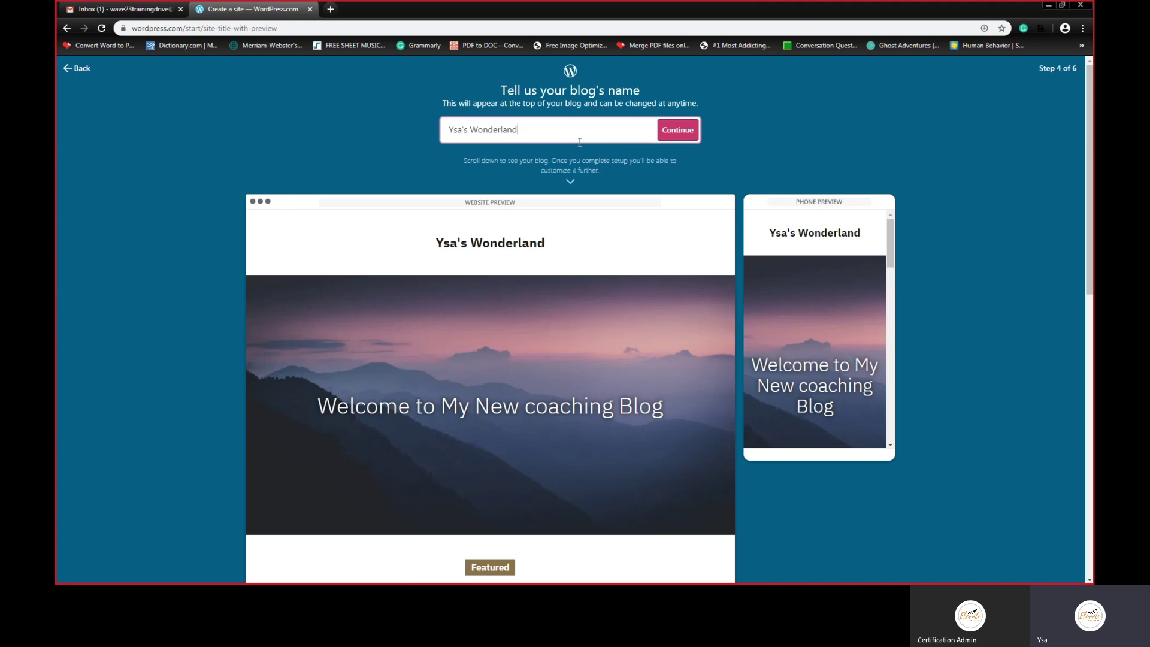
key("ctrl+a")
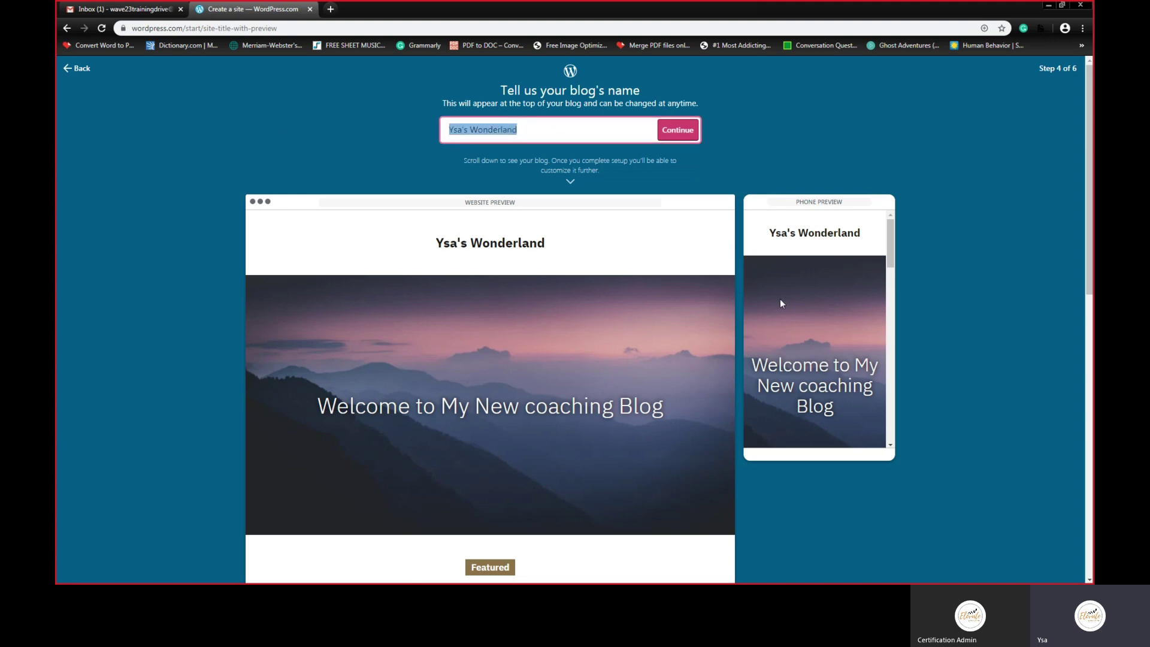
type("Coach Ysa")
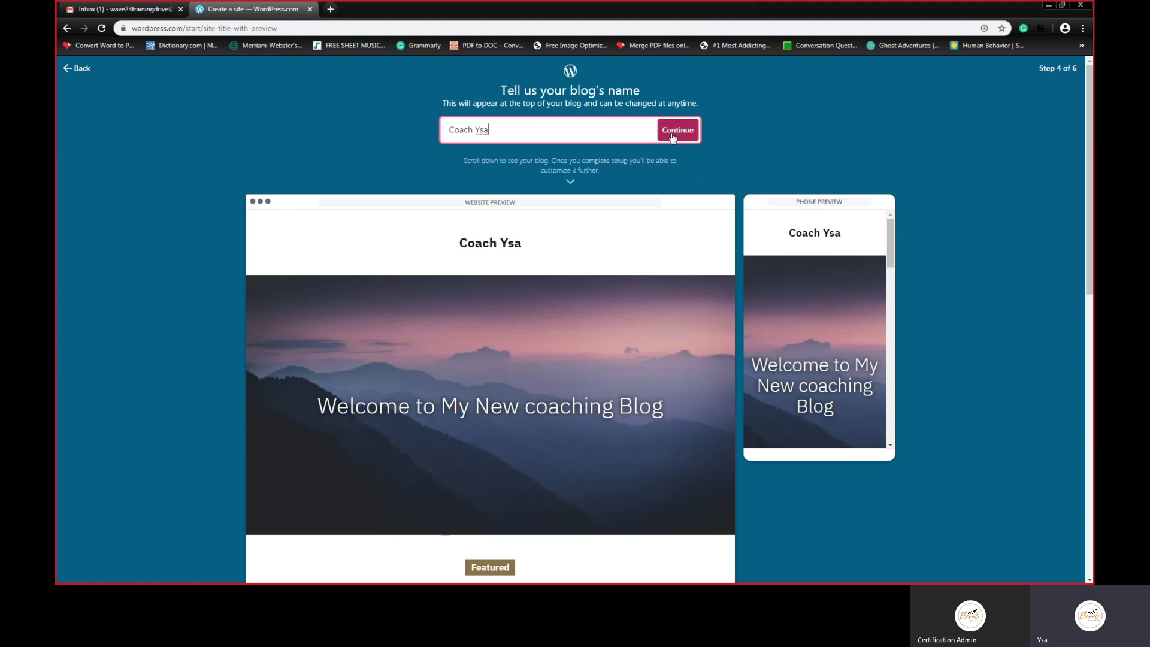
left_click(673, 138)
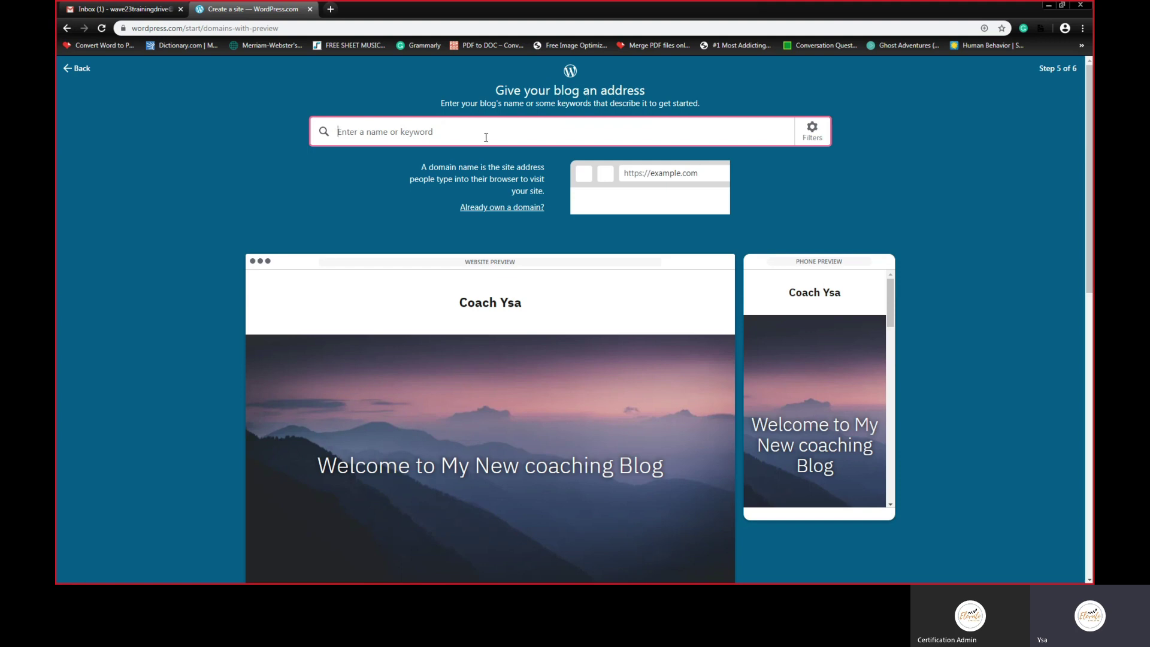
Step: Pick the free coachysawave23.business.blog address for the site
type("coachysawave23")
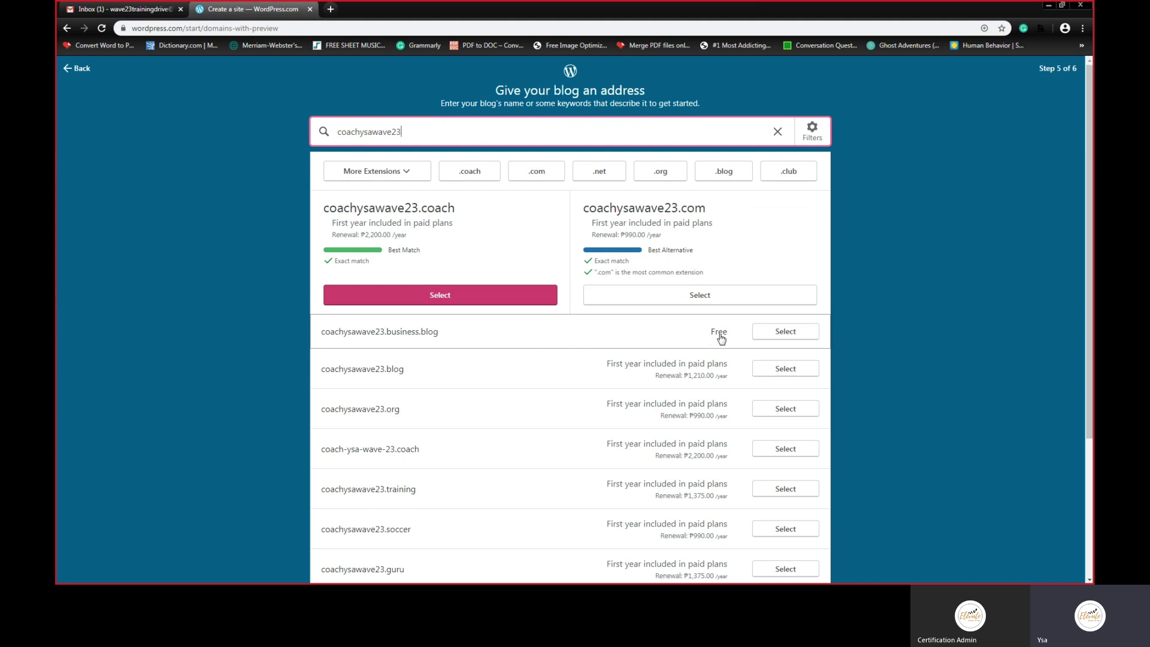
left_click(788, 334)
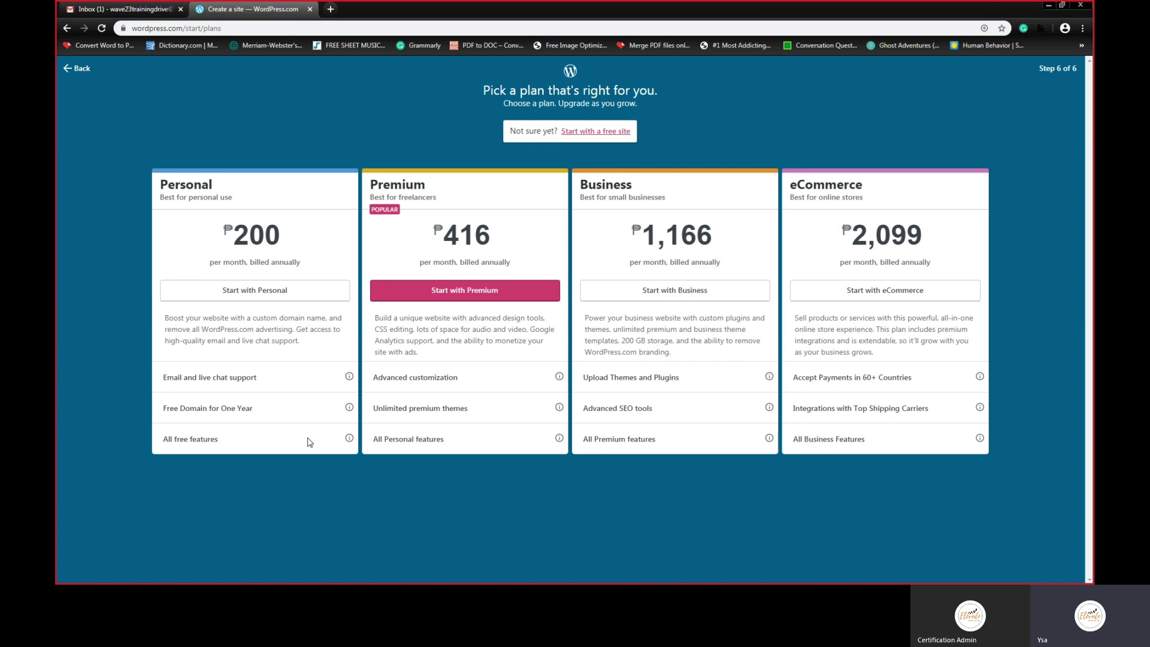
Step: Skip the paid plans and start Coach Ysa as a free site
left_click(593, 132)
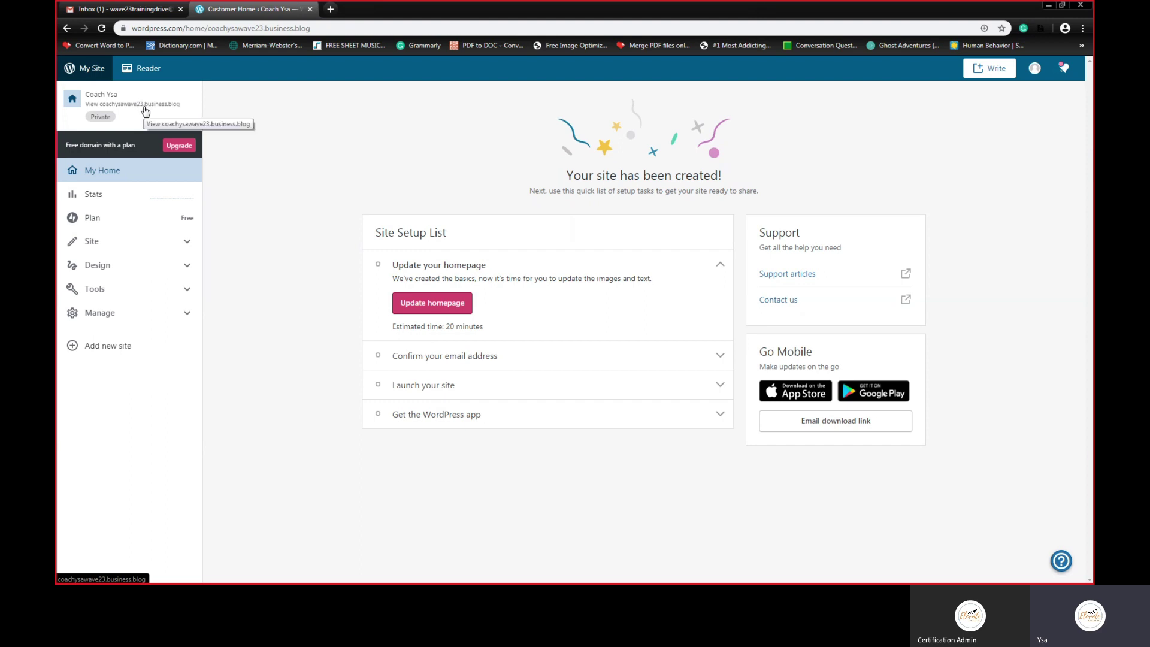
Step: Confirm the account through WordPress.com's activation e-mail in Gmail
left_click(116, 10)
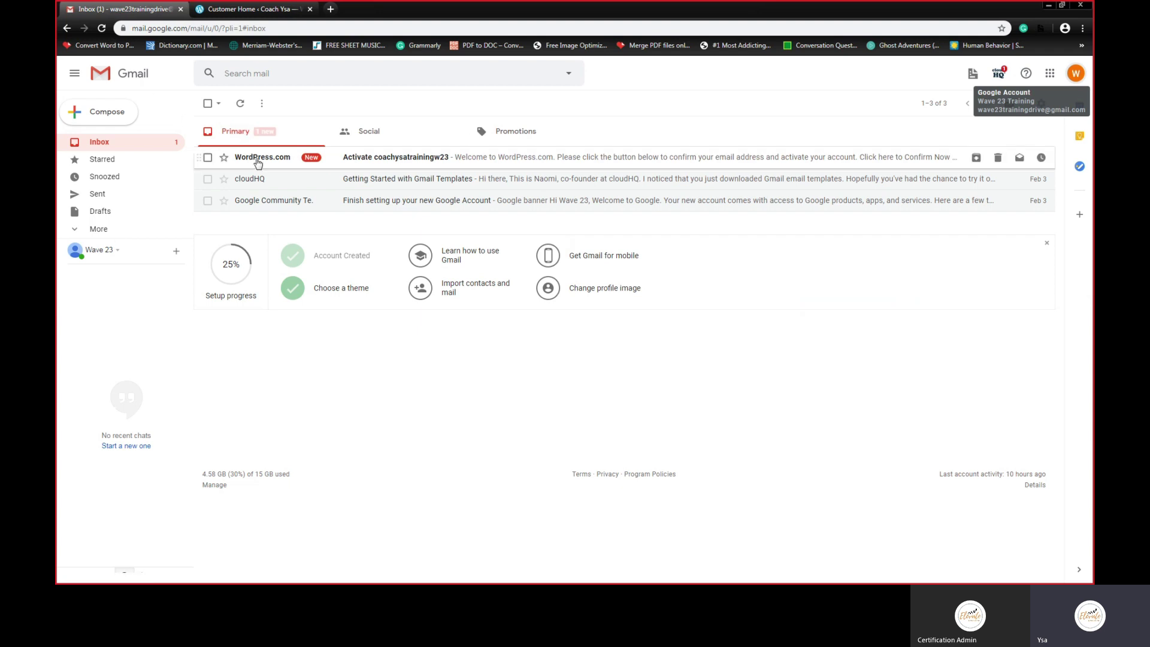
left_click(566, 158)
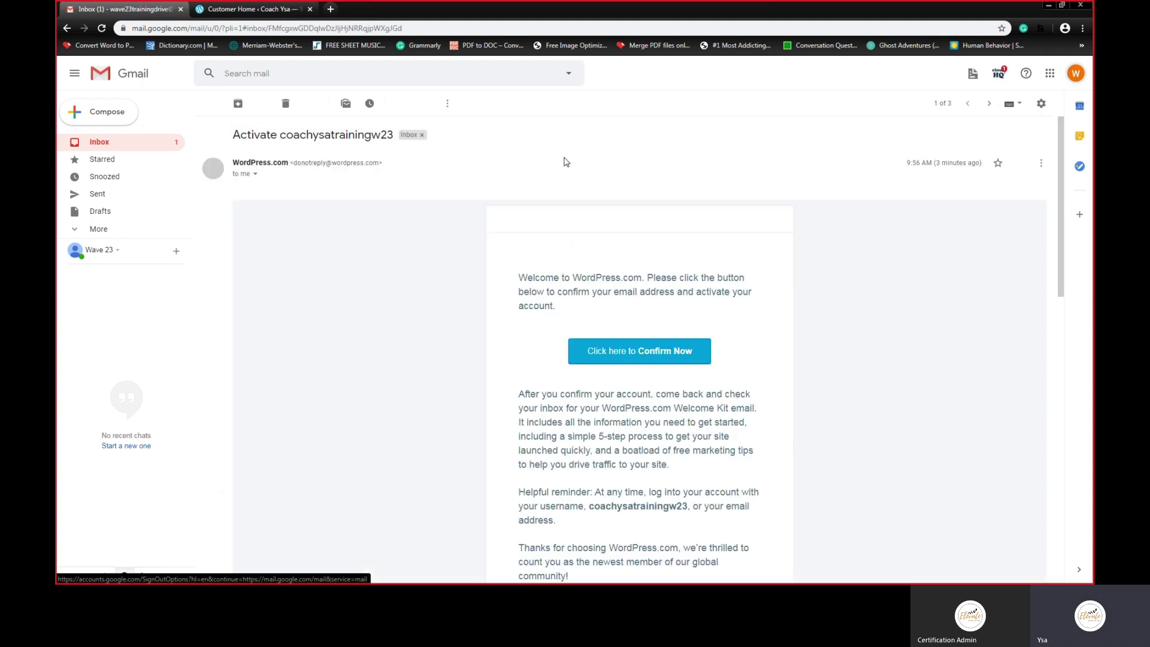
scroll(584, 224, "down", 2)
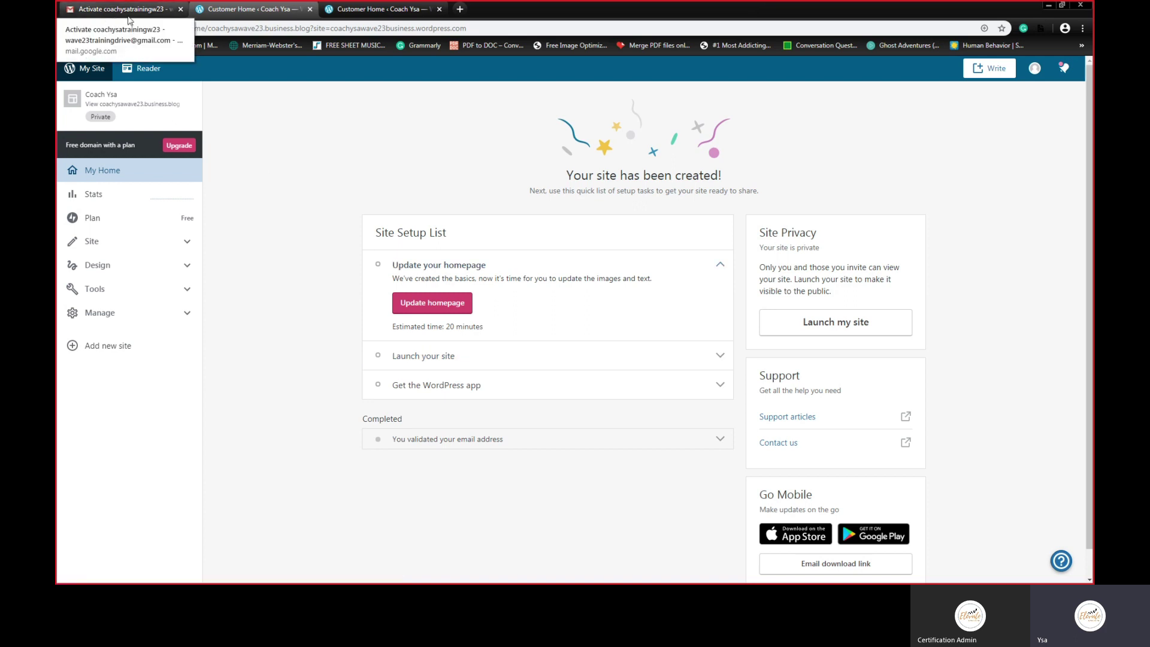
Step: Close the Gmail and duplicate dashboard tabs, then reload the Coach Ysa dashboard
left_click(181, 9)
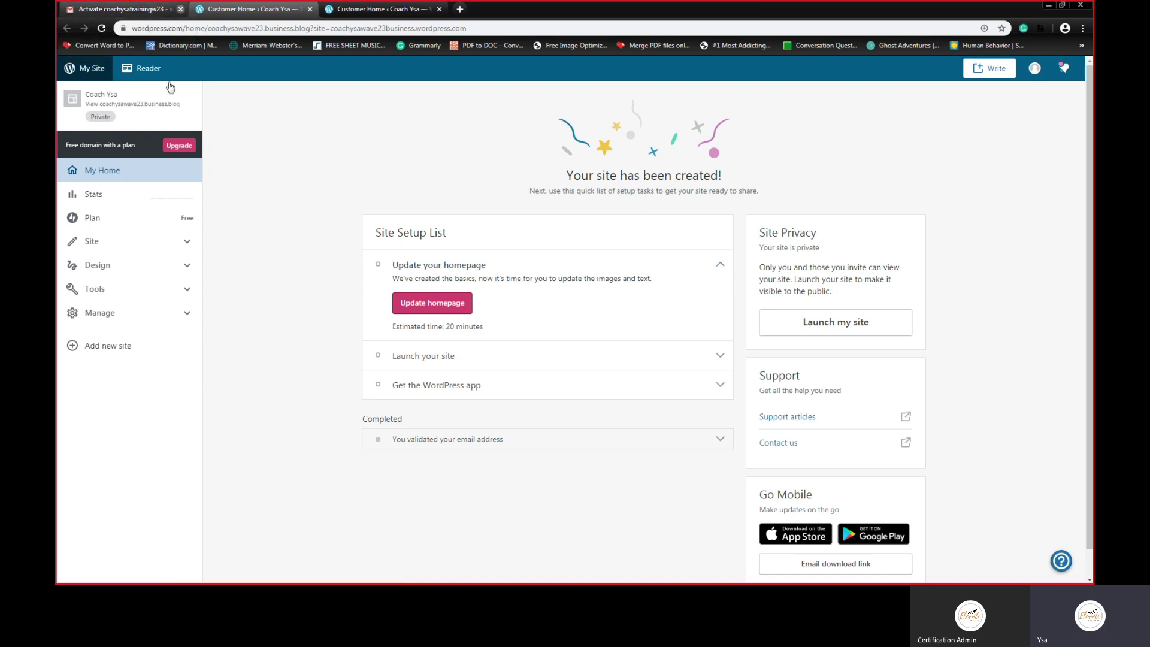
middle_click(262, 11)
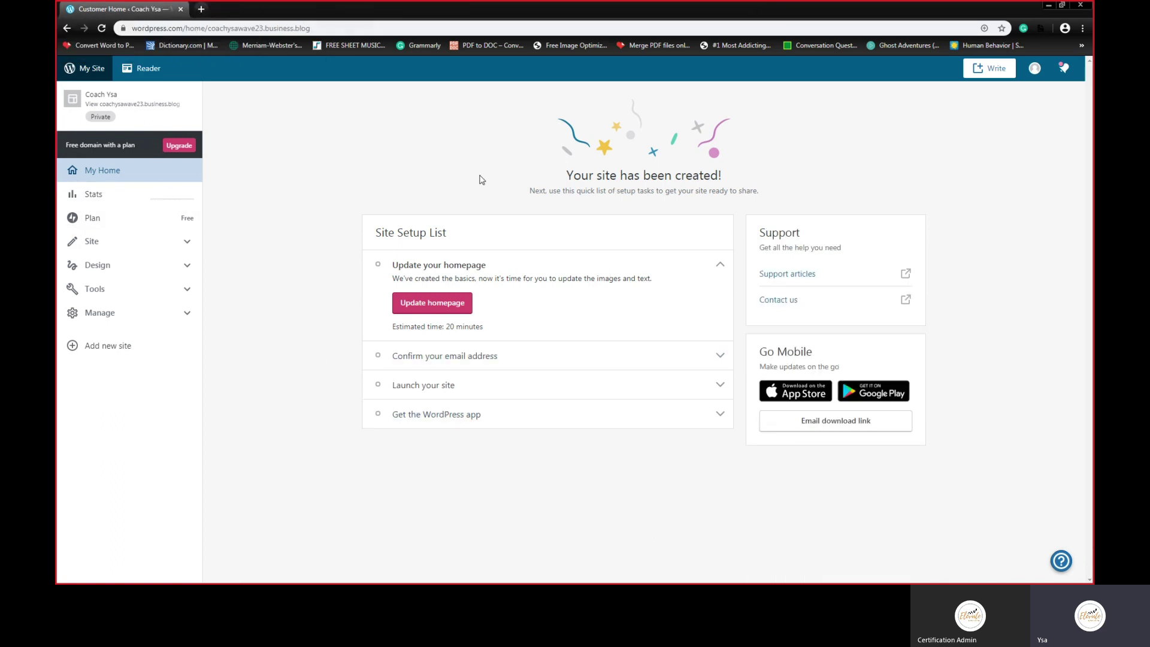
left_click(101, 26)
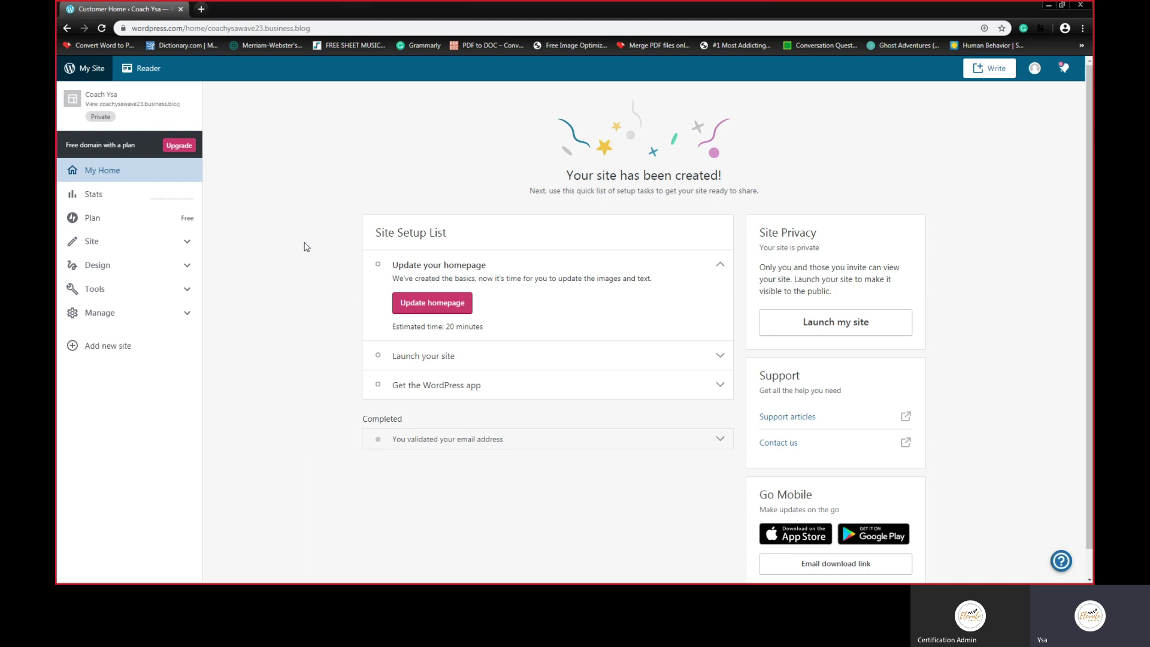
right_click(105, 120)
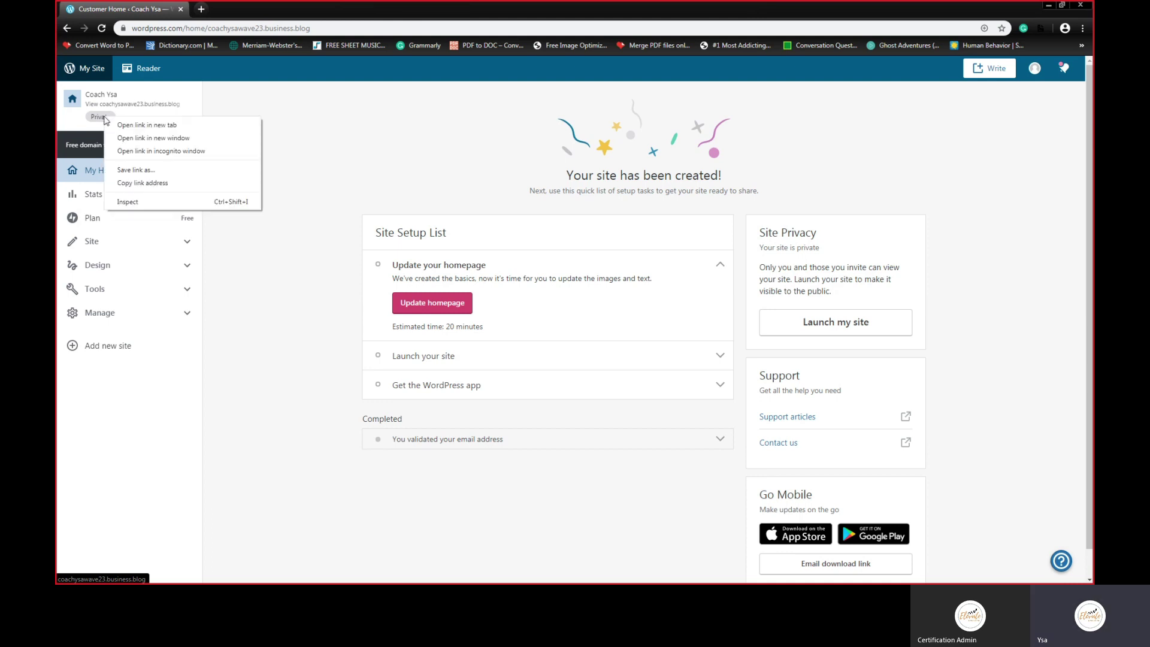
Step: Open the Coach Ysa site from the sidebar link in a new browser tab
left_click(292, 107)
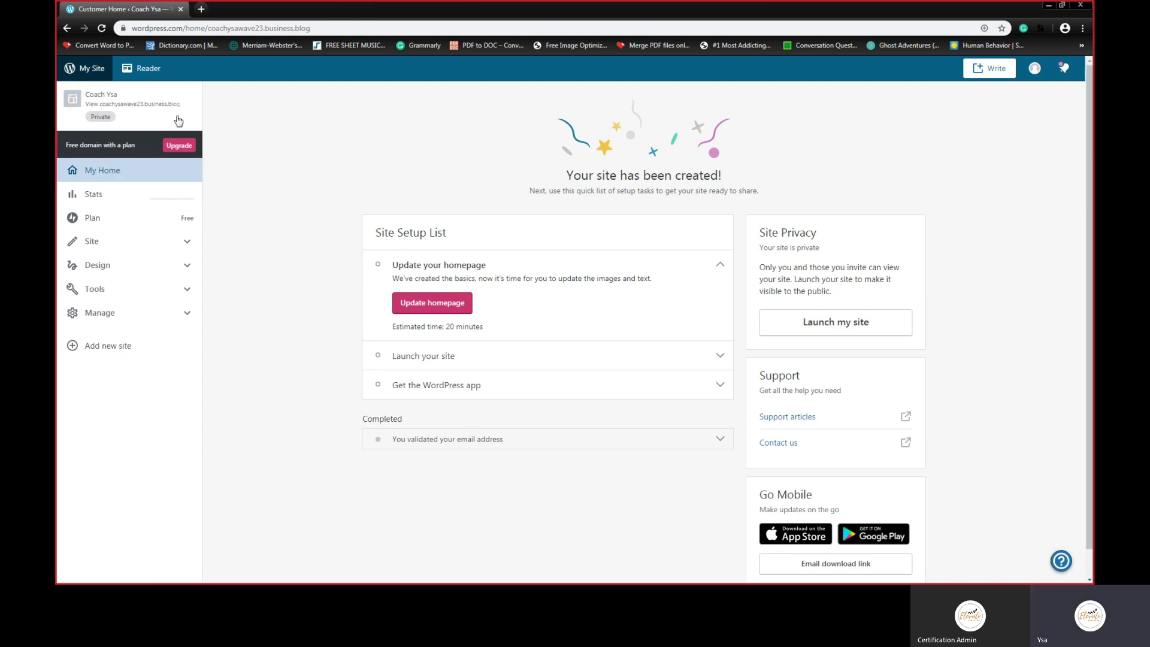
right_click(102, 121)
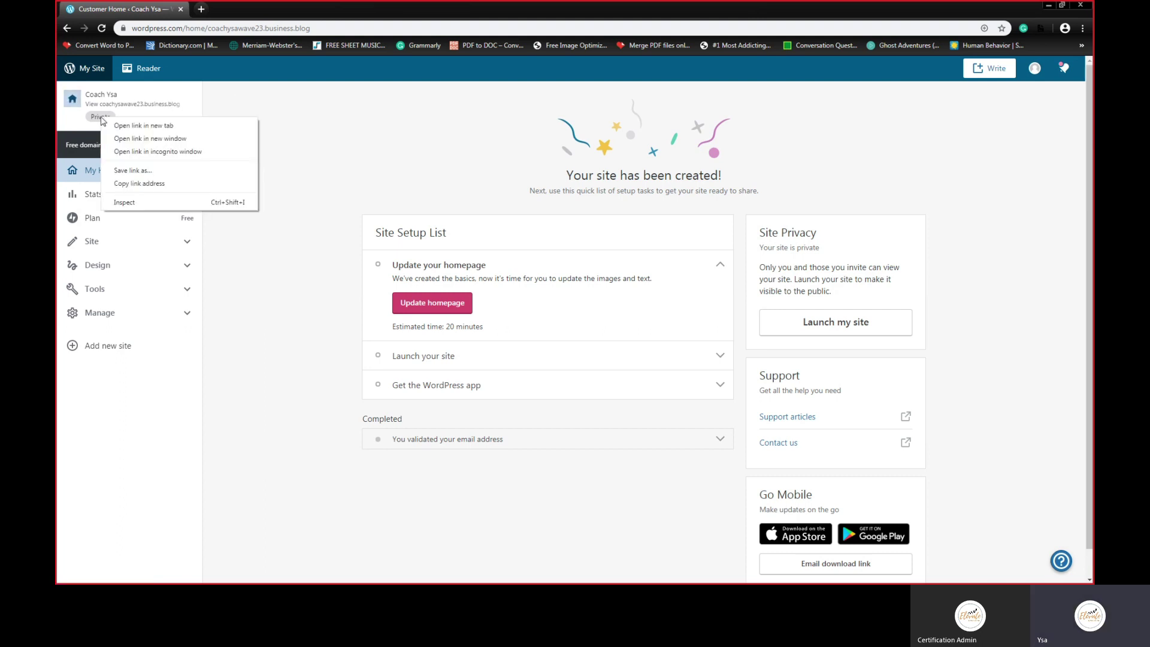
left_click(130, 126)
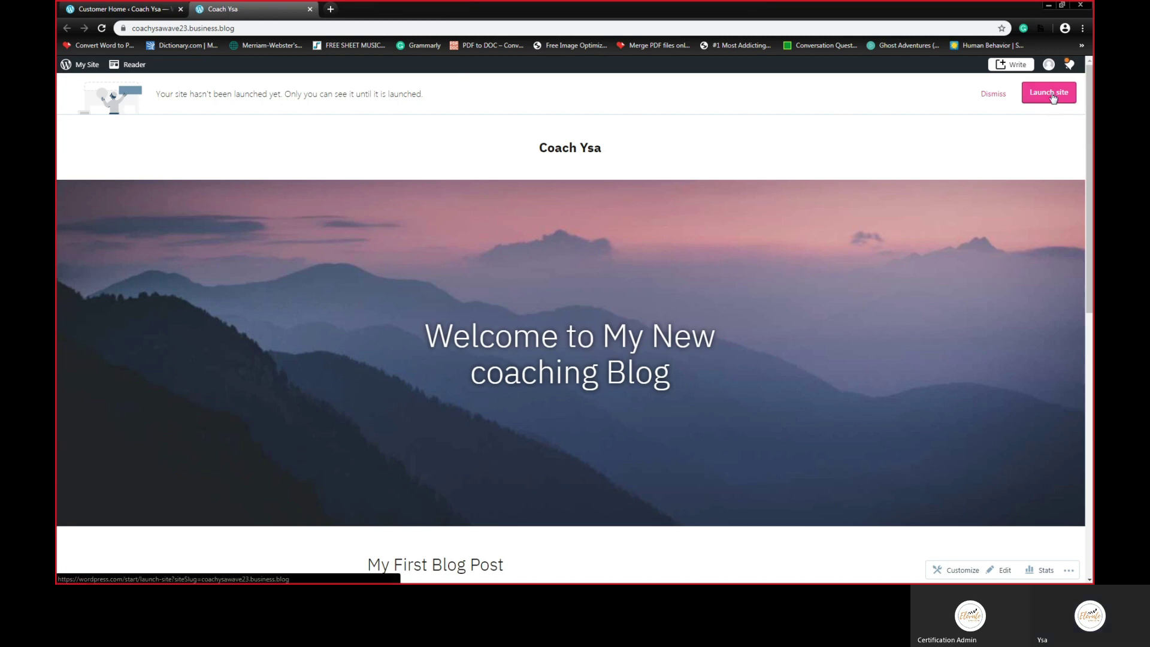
Step: Launch Coach Ysa publicly, skipping the domain purchase and staying on the free plan
left_click(1053, 95)
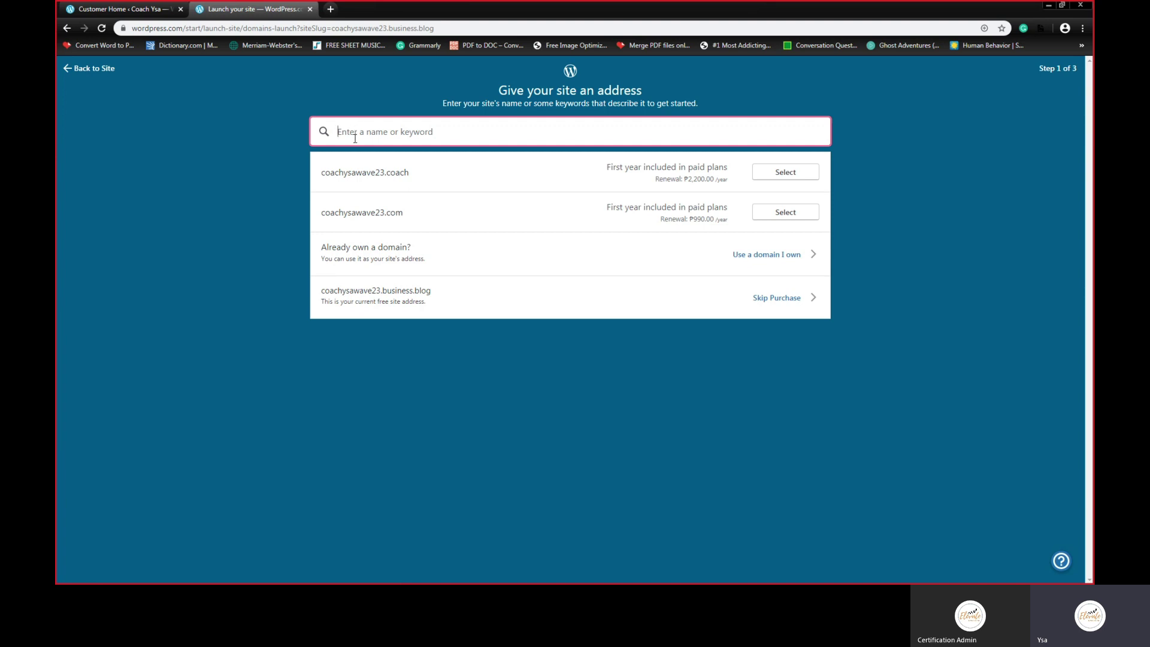
left_click(787, 304)
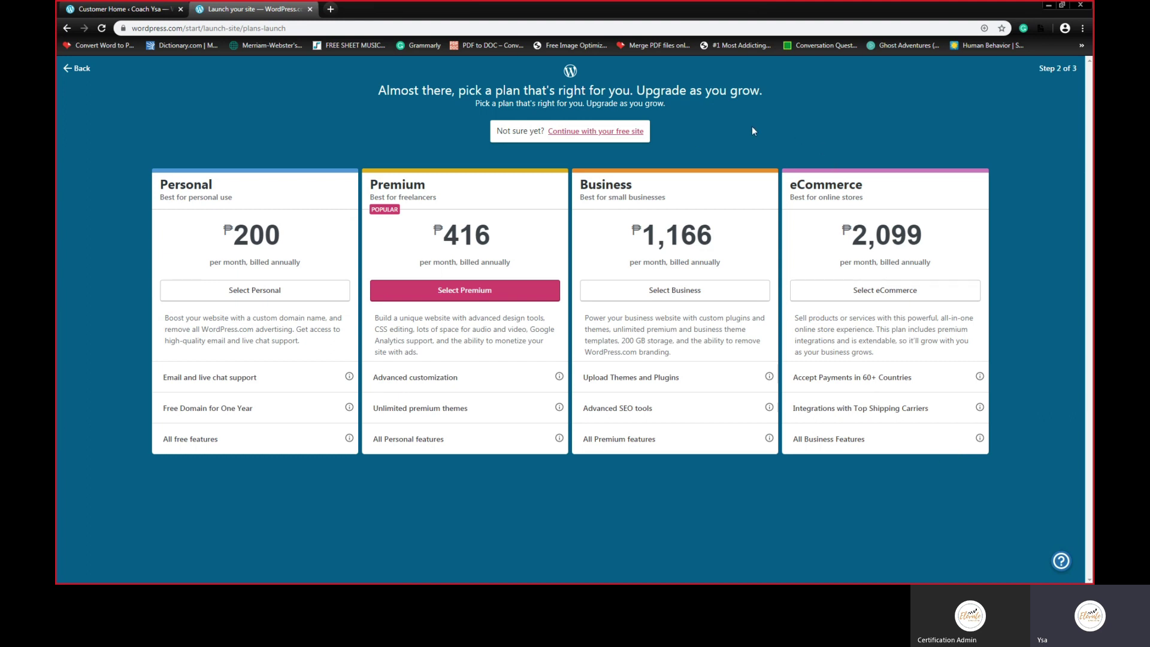
left_click(581, 137)
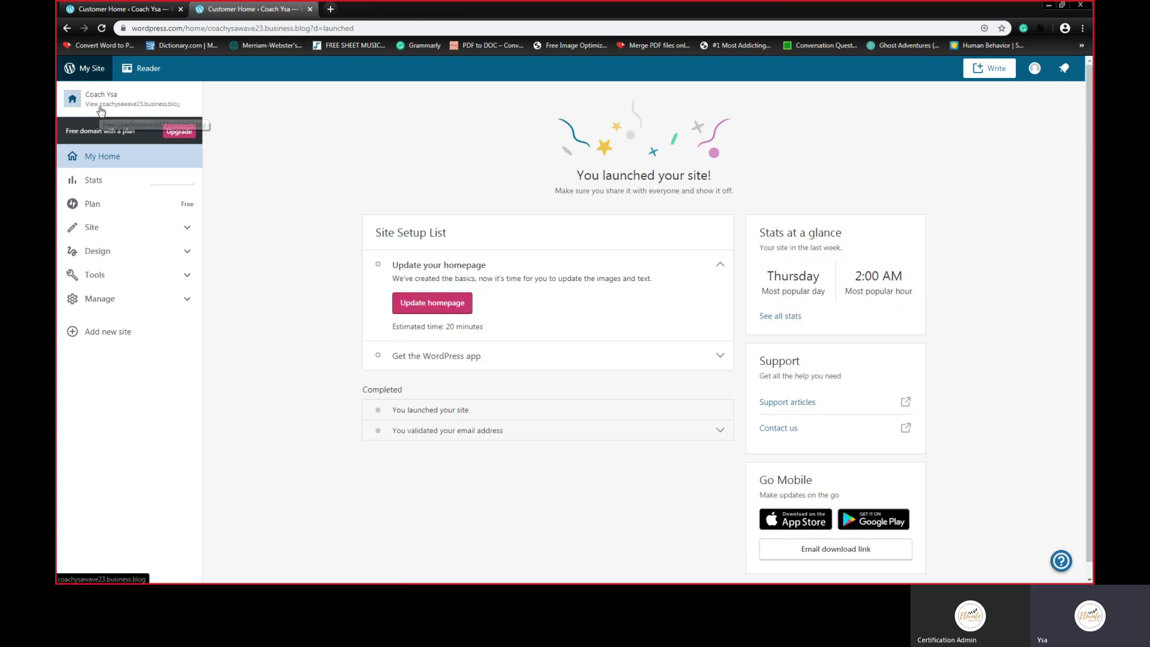
Step: Close the outdated first dashboard tab, keeping the 'You launched your site!' tab
left_click(162, 10)
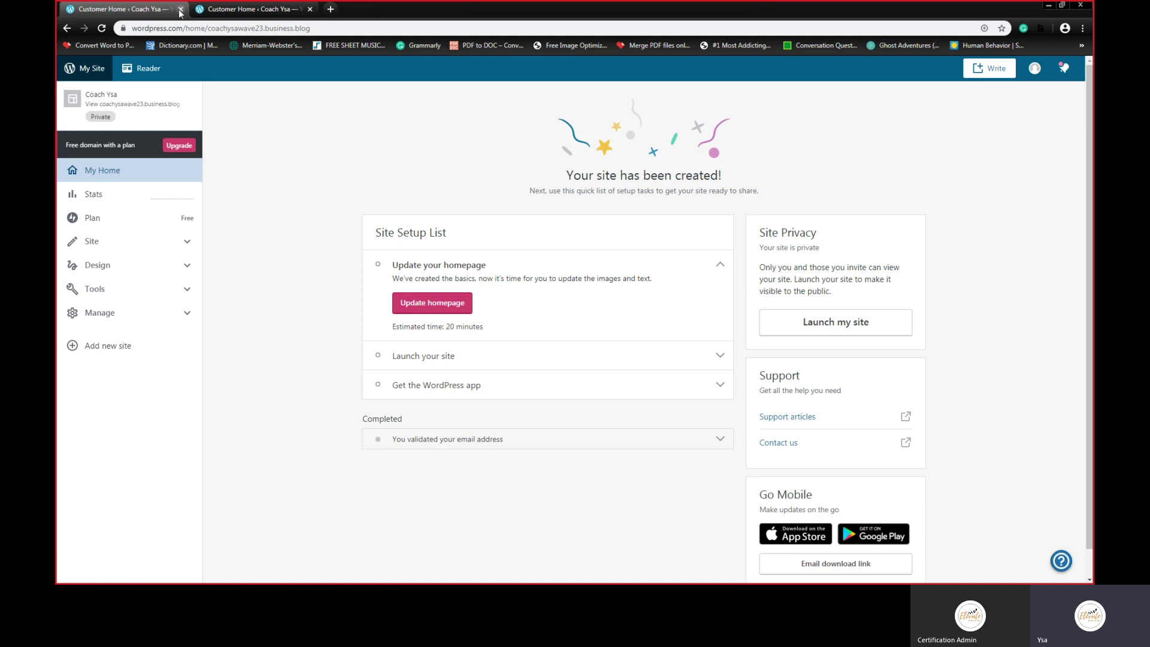
left_click(180, 10)
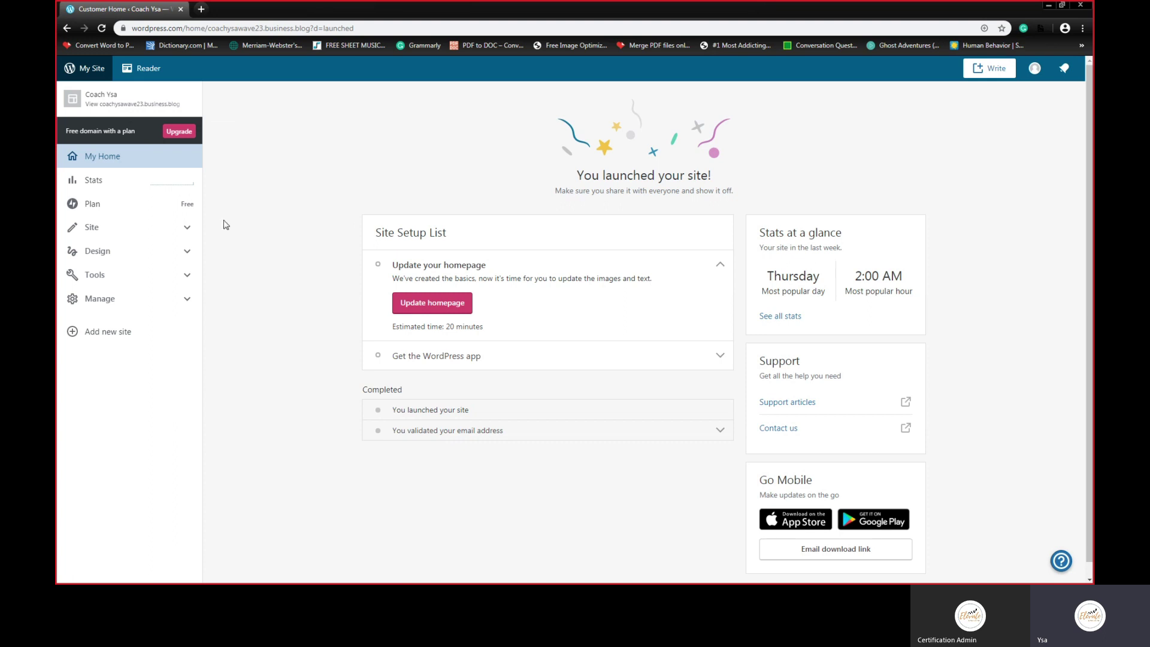
left_click(103, 257)
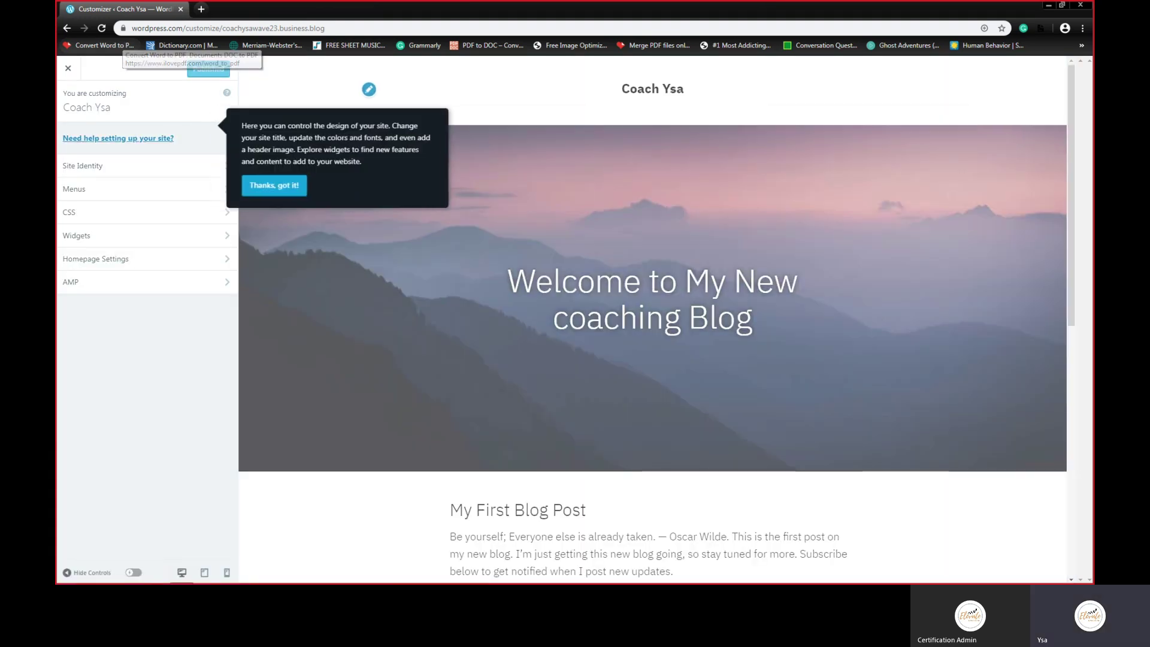
left_click(274, 186)
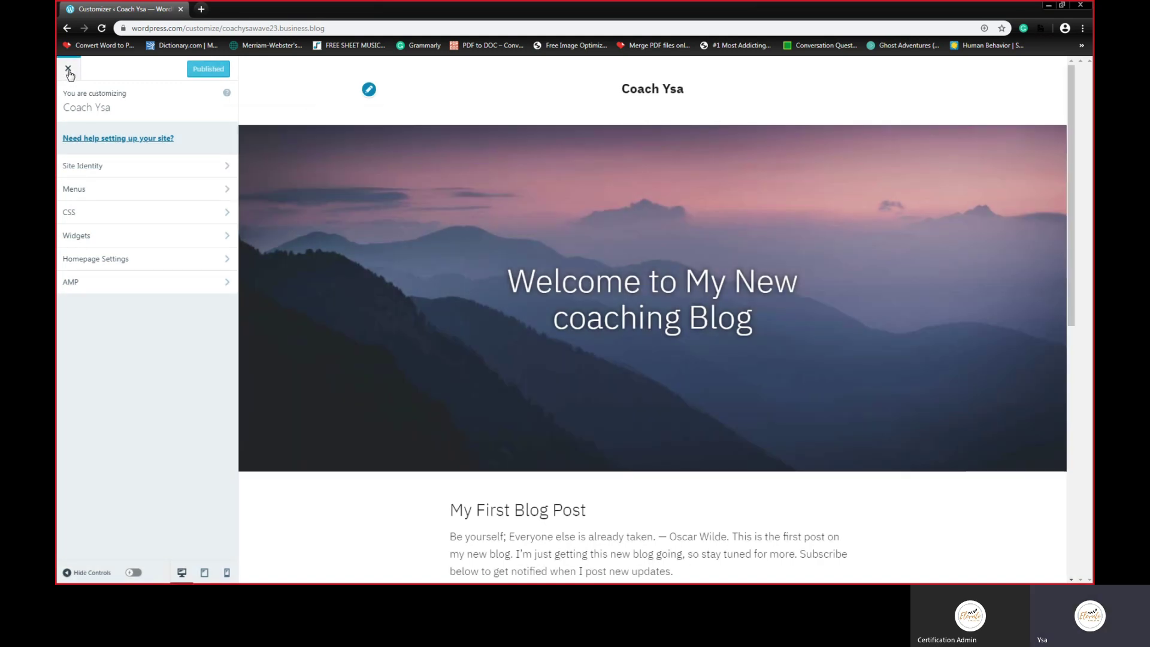
left_click(78, 70)
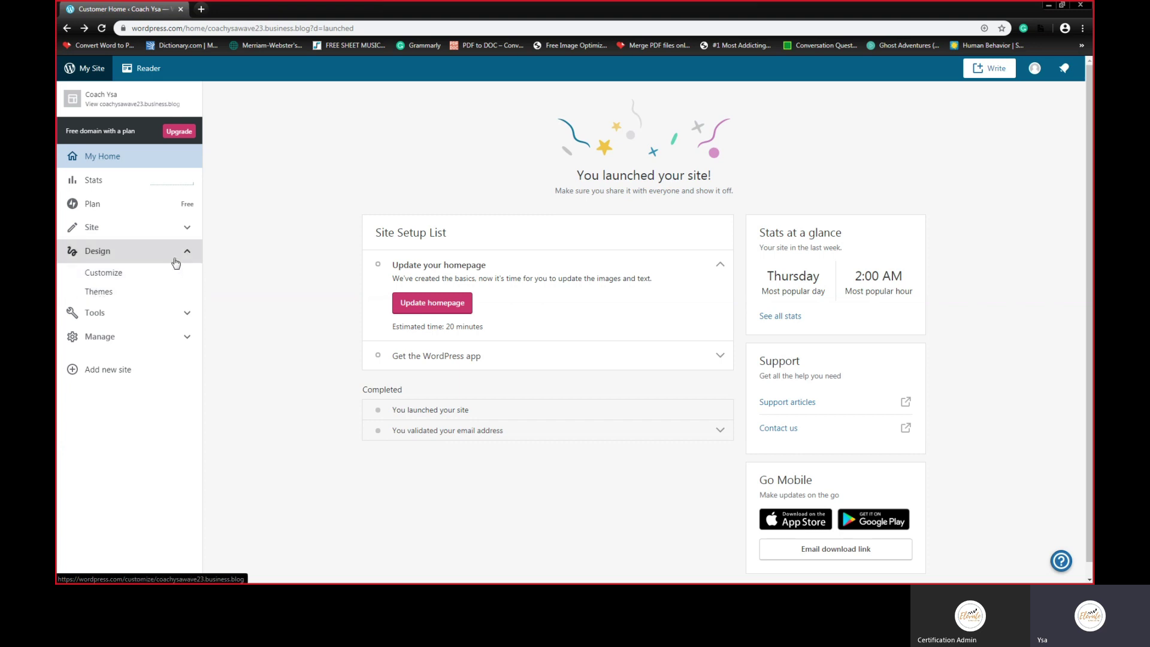
Step: Open the Themes list from the Design options in the sidebar
left_click(106, 252)
left_click(106, 252)
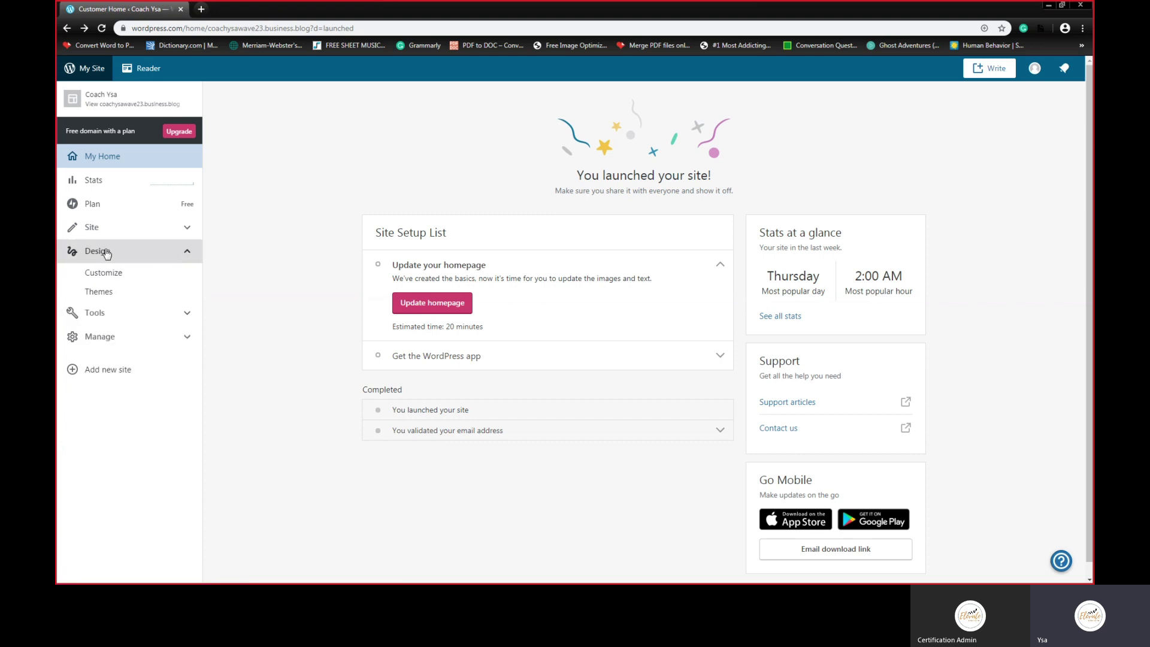
left_click(101, 293)
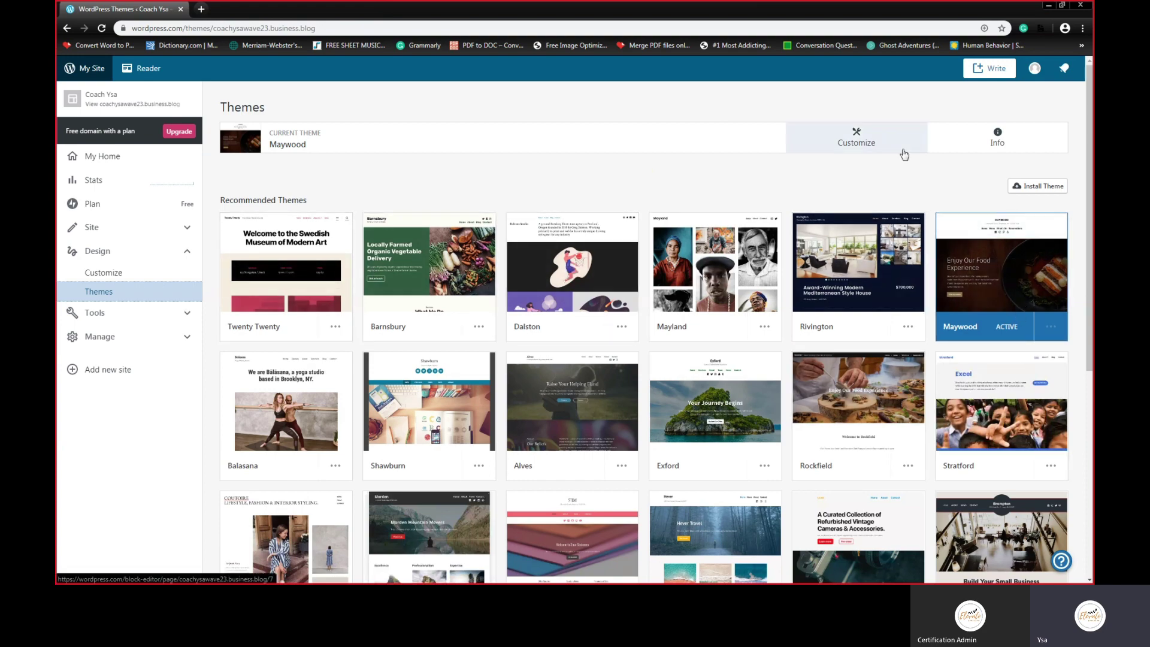
scroll(681, 284, "down", 5)
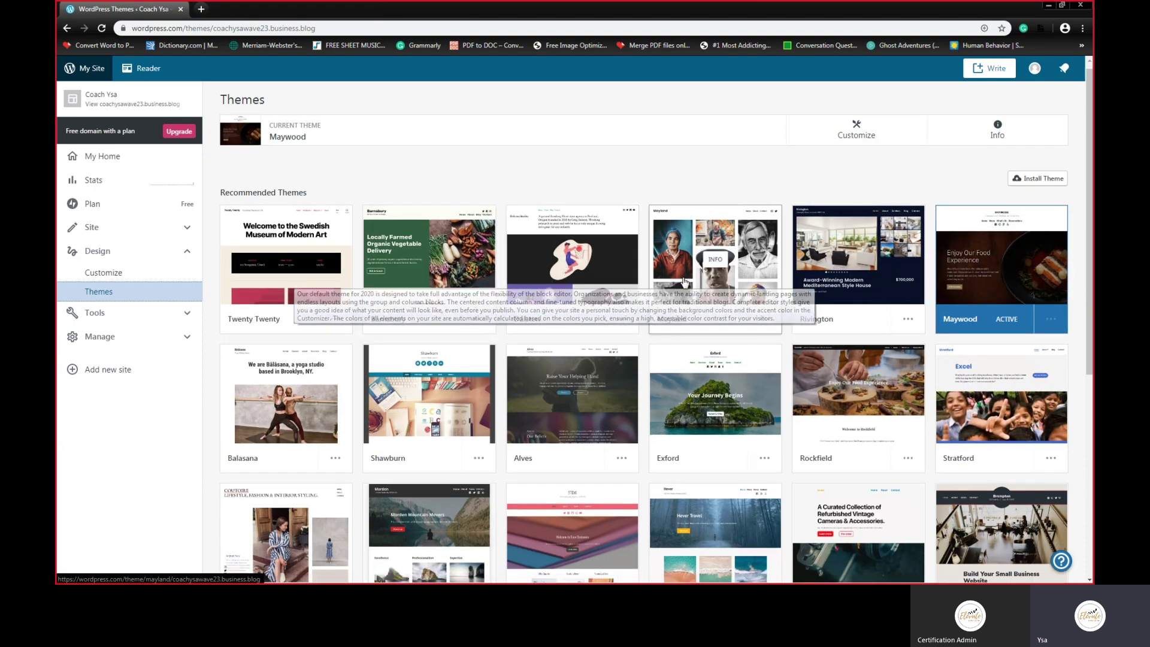
scroll(680, 284, "down", 1)
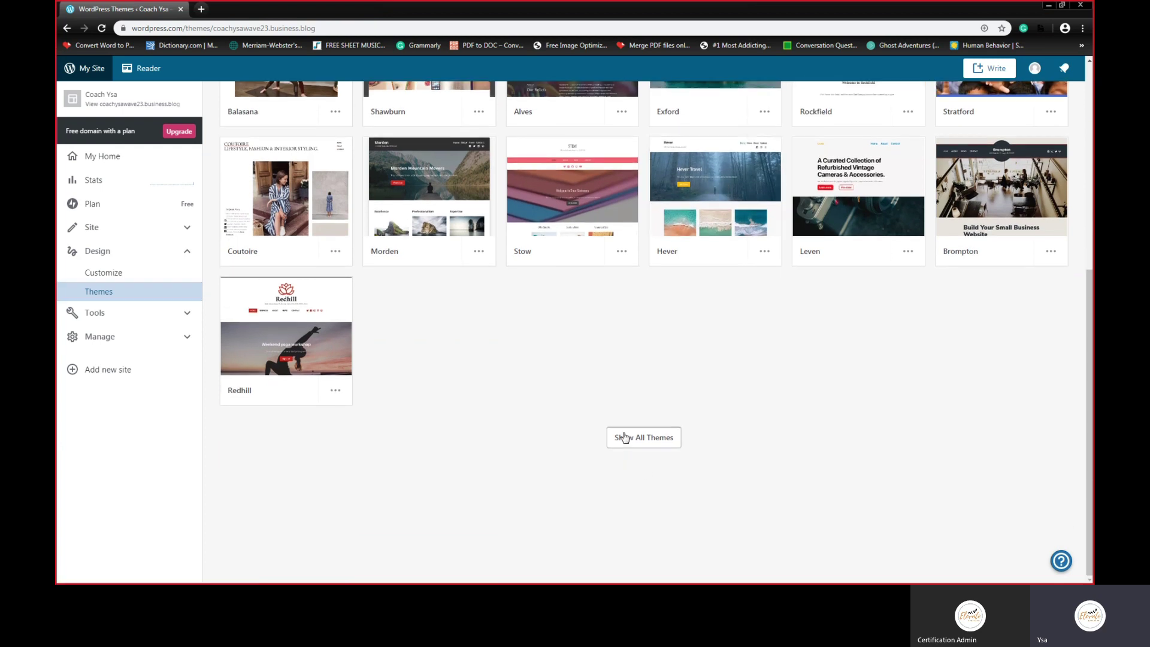
Step: Show all themes, filter to the 111 free ones, and browse the grid
left_click(624, 438)
scroll(581, 341, "down", 1)
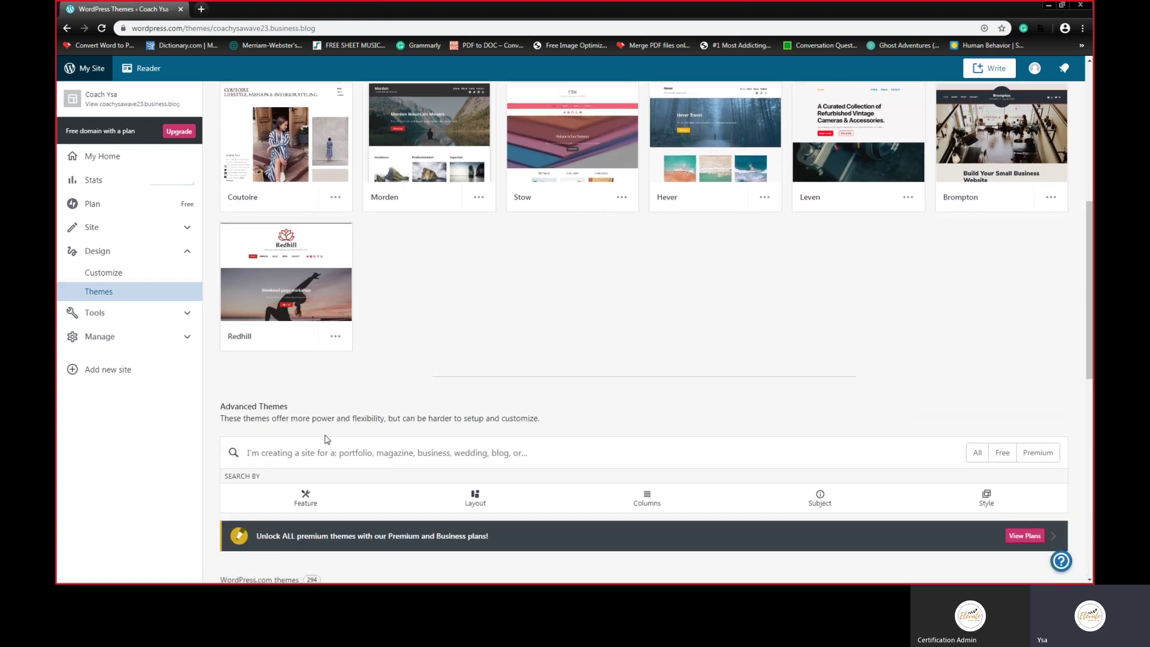
scroll(634, 427, "down", 1)
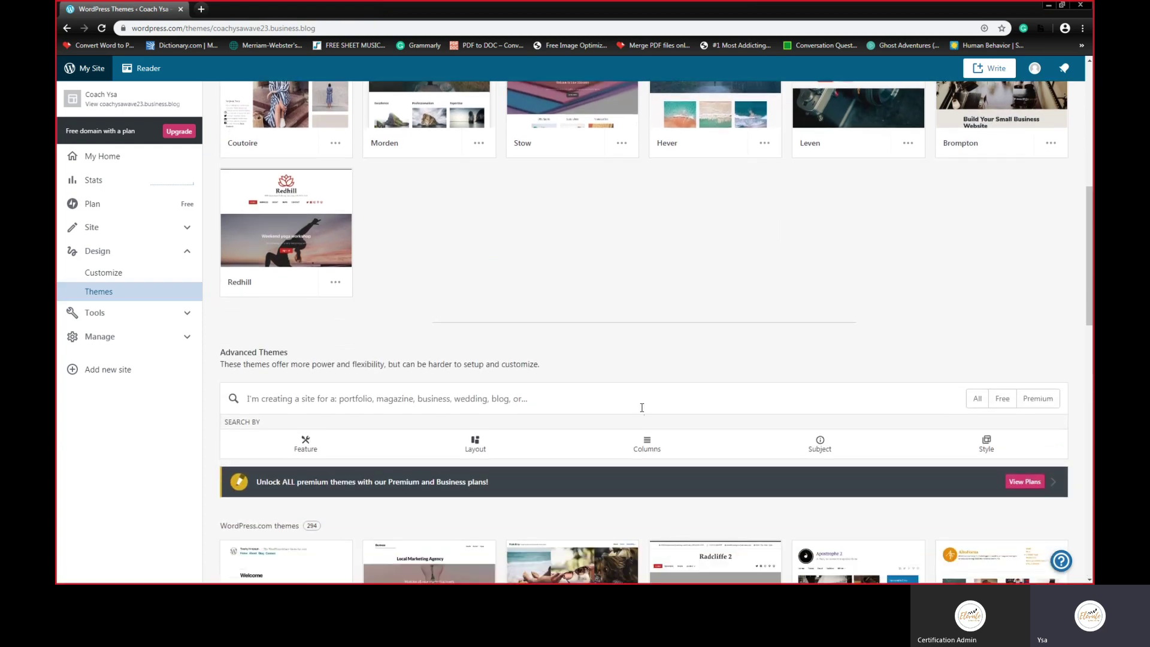
left_click(1002, 399)
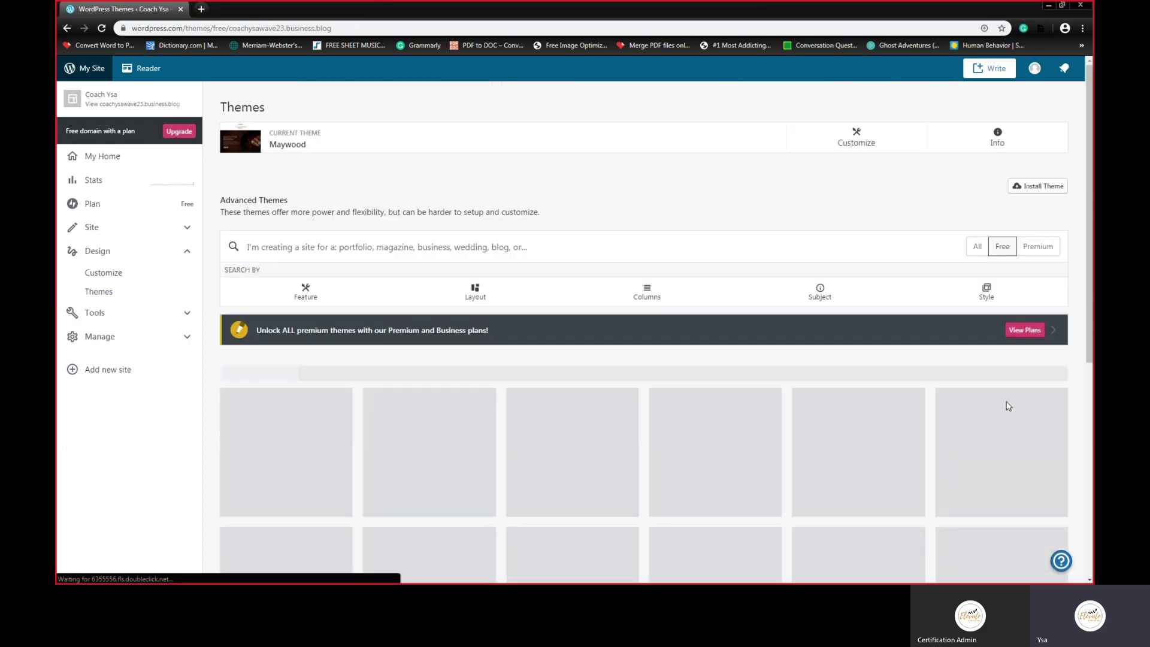
scroll(483, 261, "down", 3)
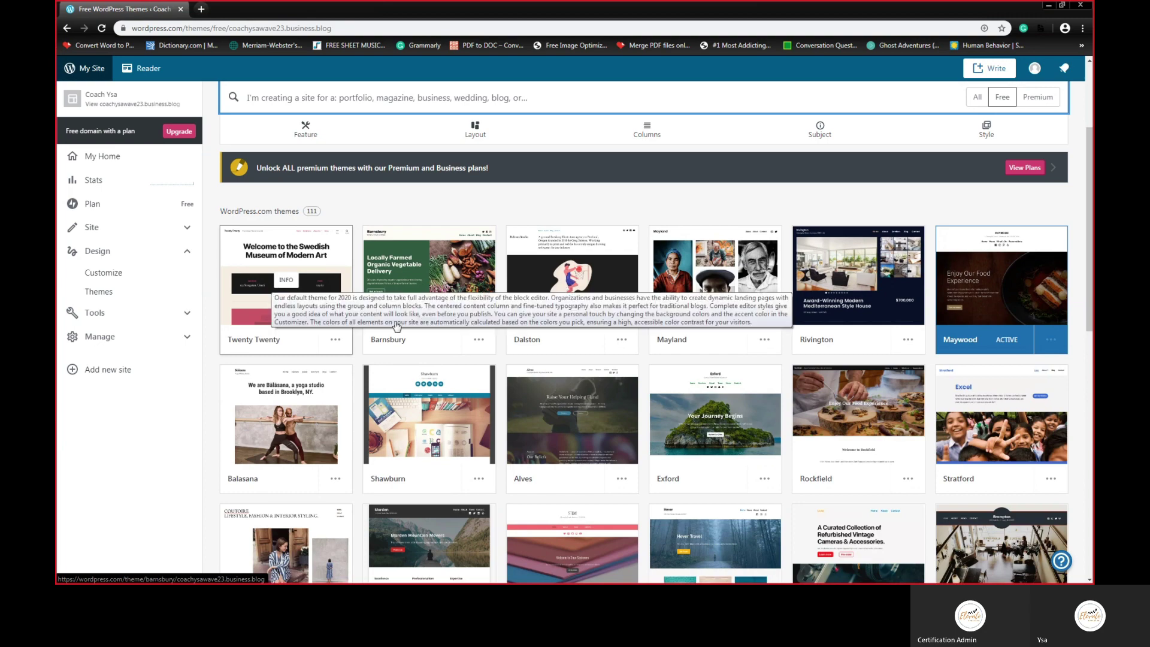
scroll(954, 321, "down", 1)
scroll(953, 321, "down", 1)
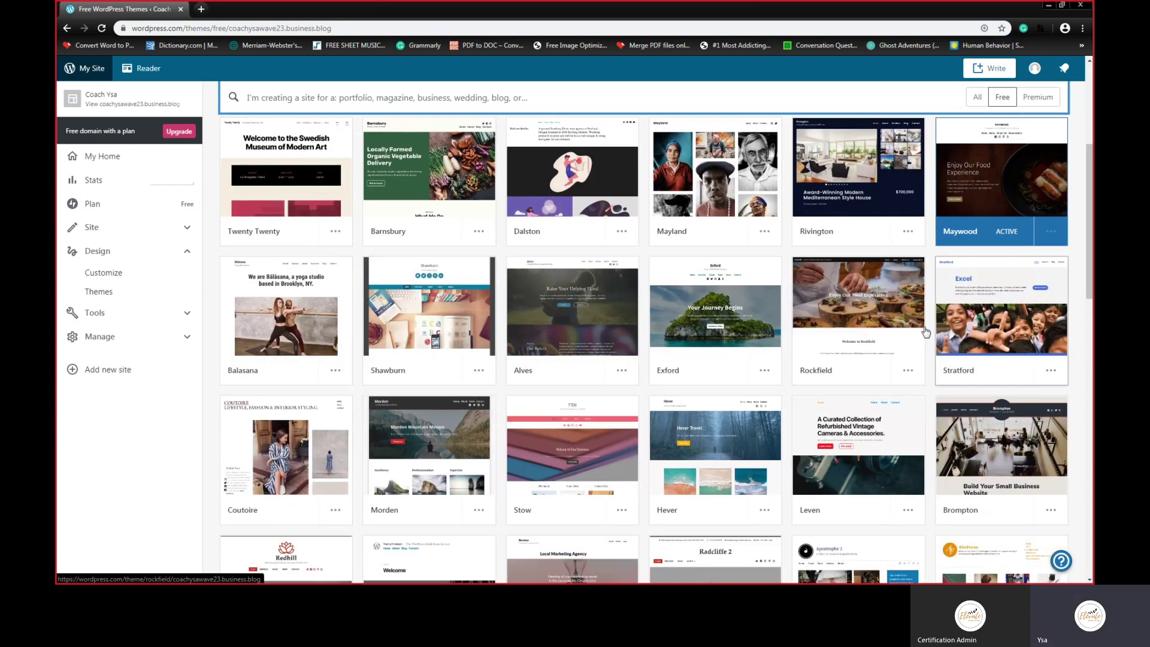
scroll(475, 287, "down", 4)
scroll(475, 287, "down", 3)
scroll(566, 373, "down", 2)
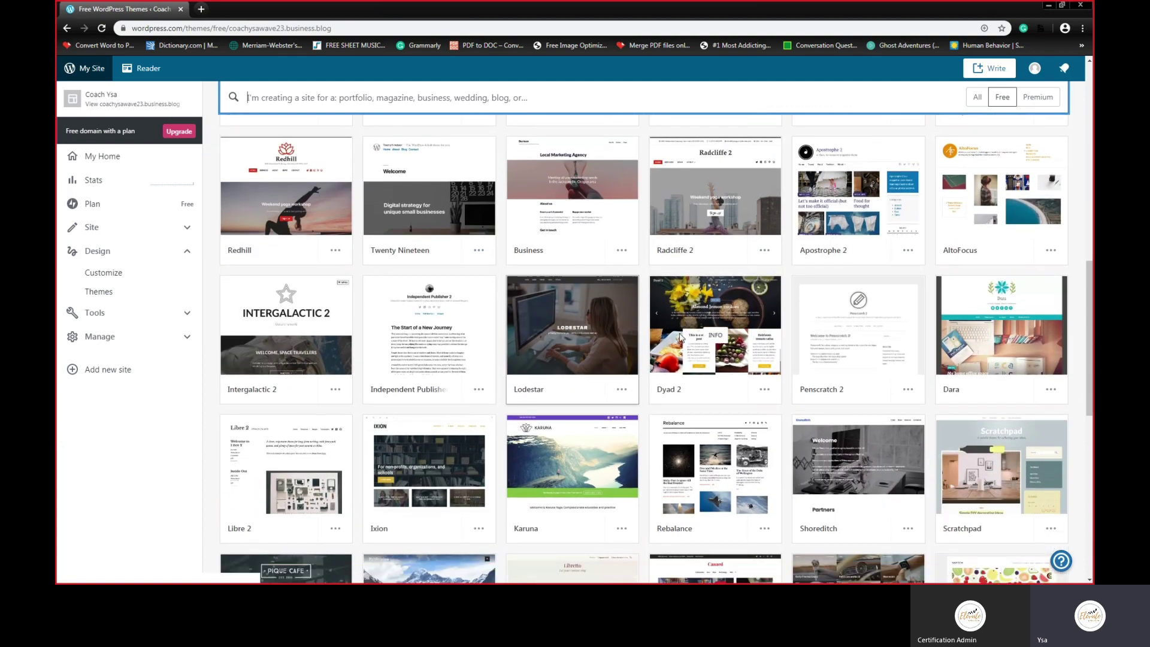
scroll(680, 338, "down", 1)
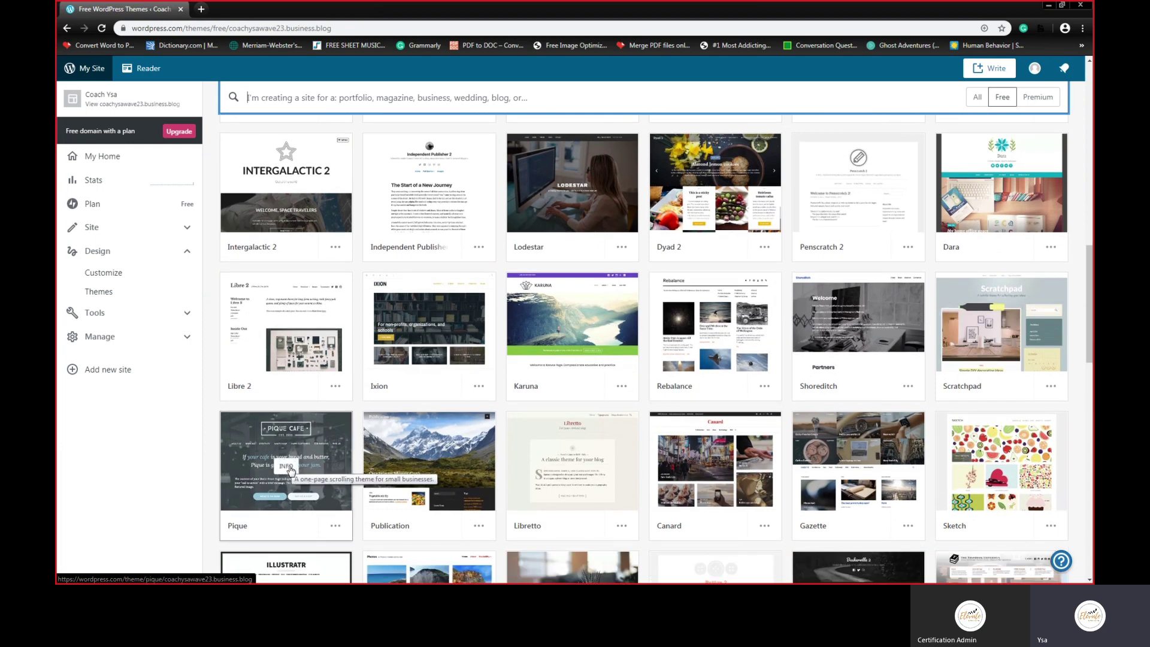
Step: Open the Pique theme's details page and activate the design
left_click(287, 467)
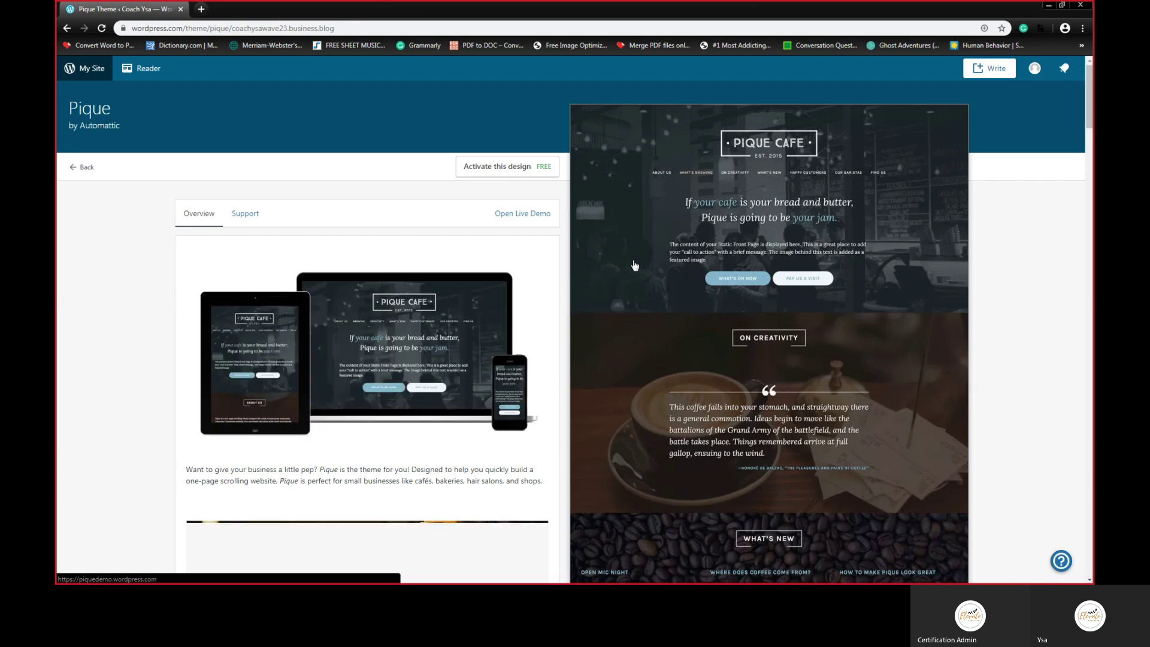
left_click(513, 173)
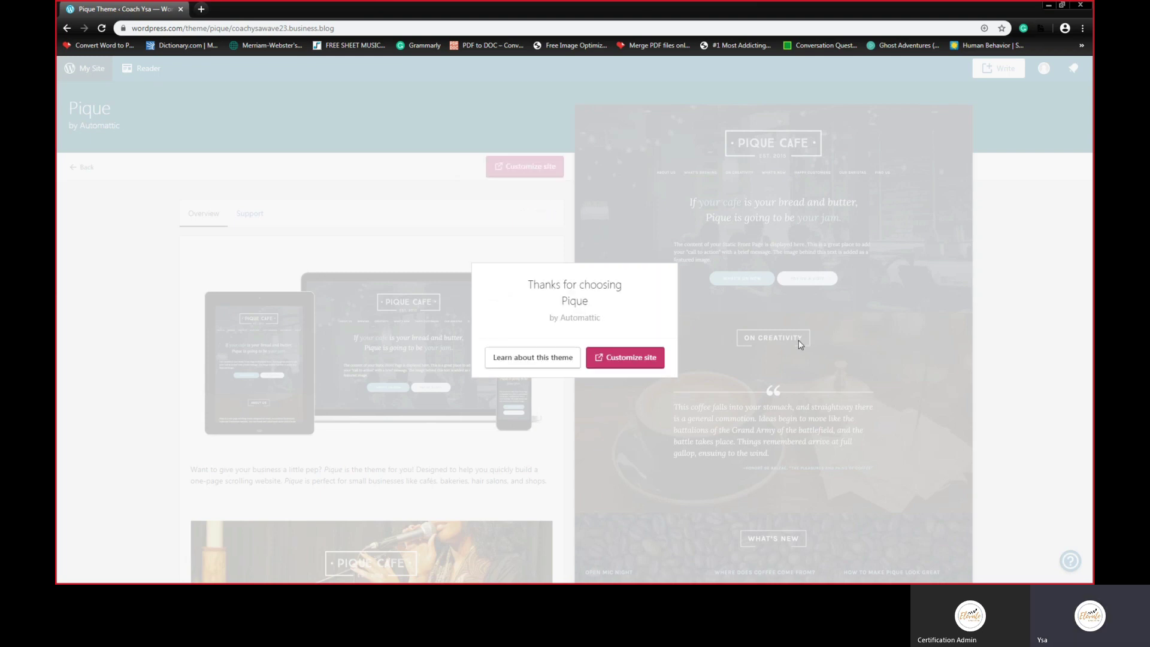
Step: Open the Customizer in a new tab and dismiss the Pique thank-you dialog
left_click(623, 359)
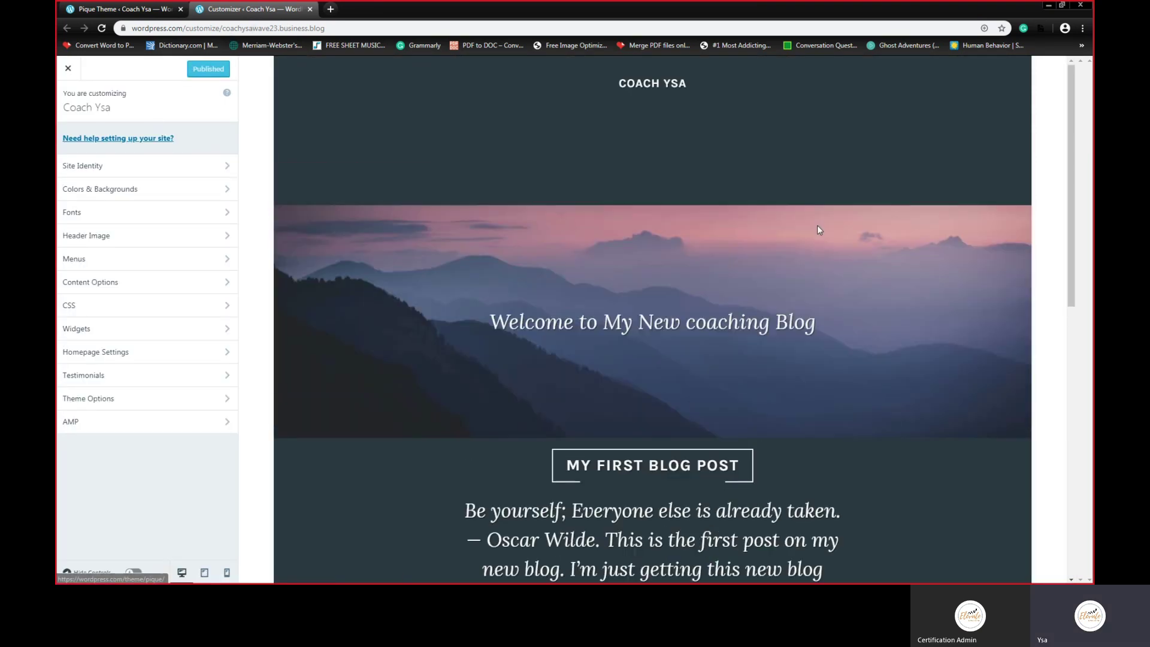
scroll(878, 209, "down", 5)
scroll(921, 238, "down", 3)
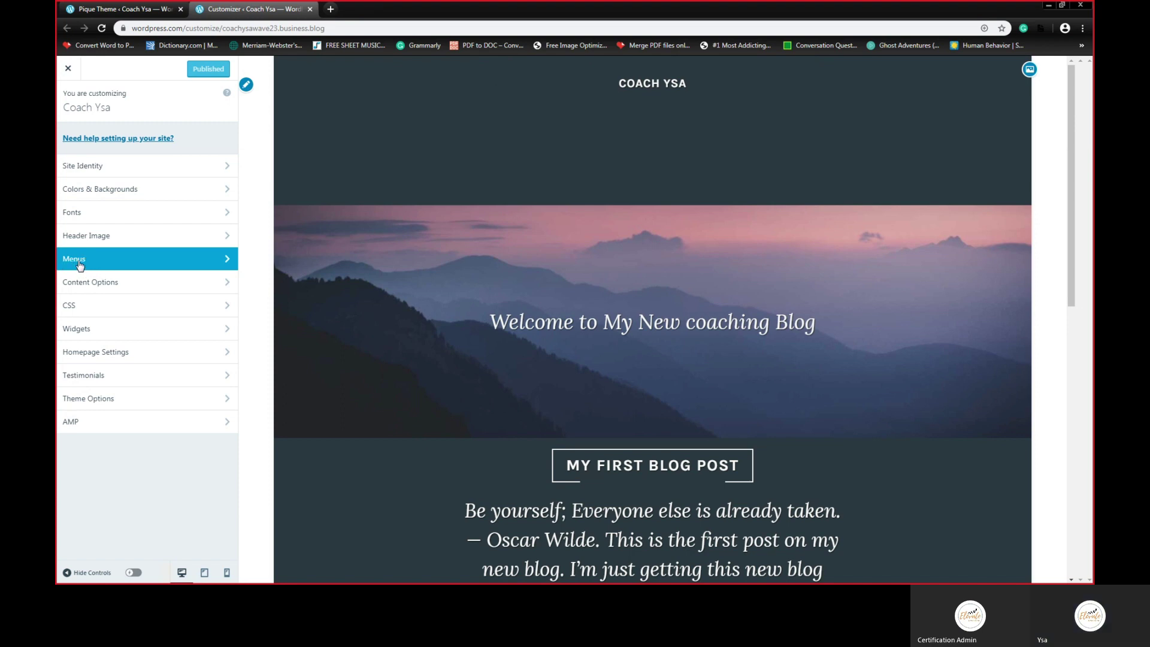
left_click(150, 6)
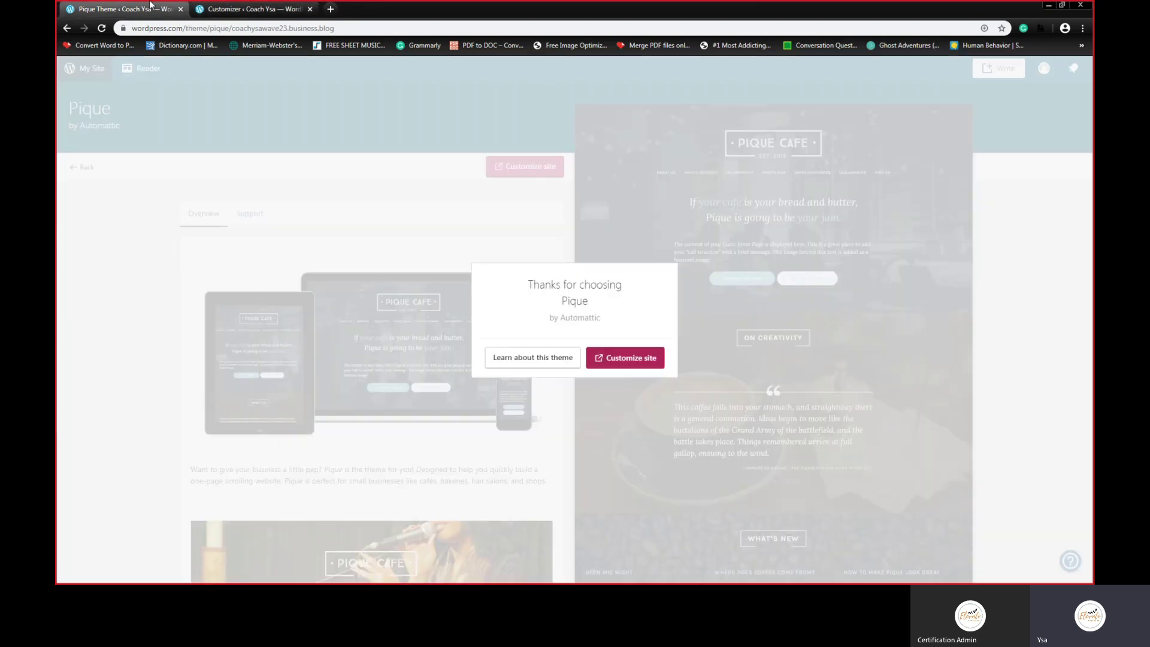
left_click(543, 195)
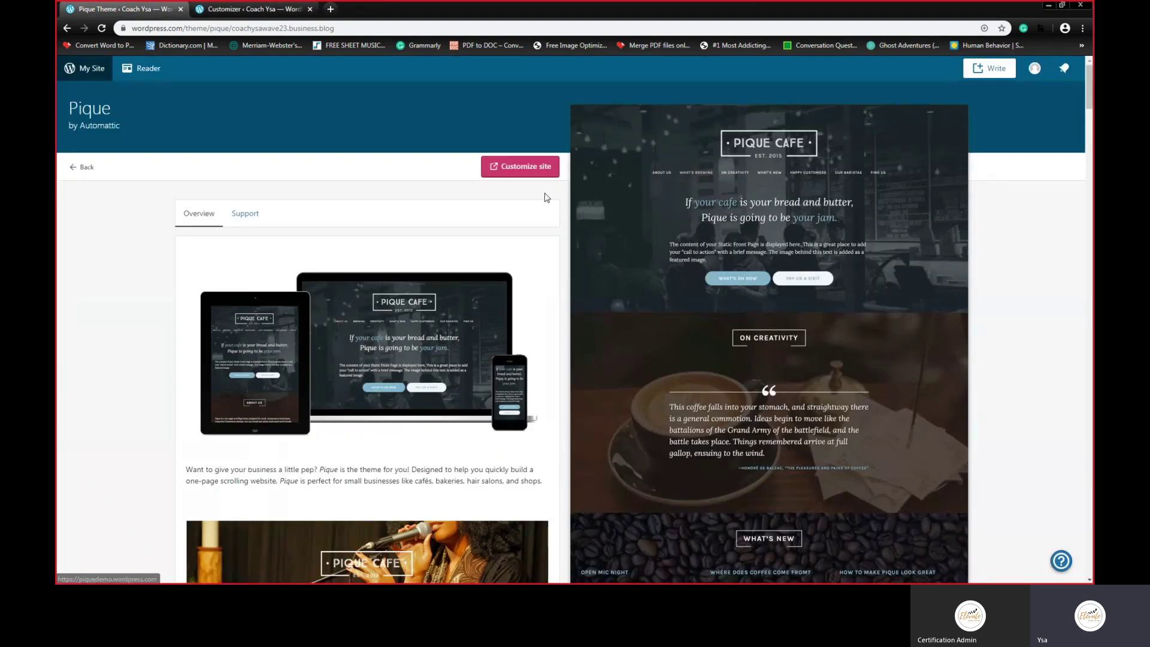
left_click(248, 13)
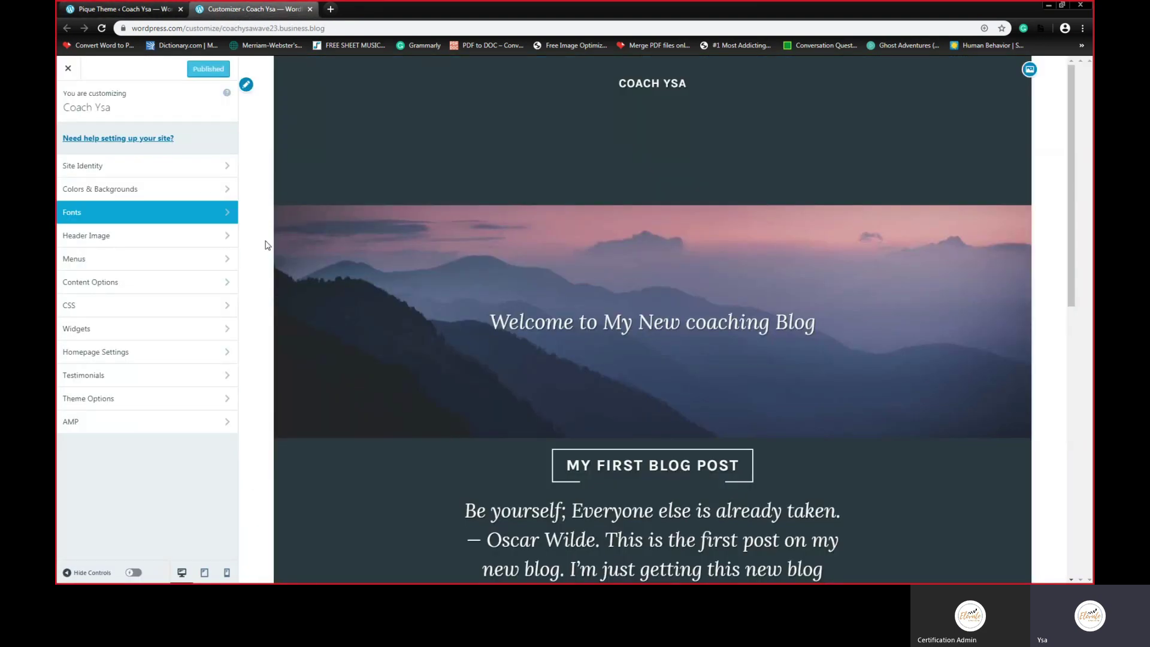
Step: Assign the Primary menu (Home, Blog Feed) to both Primary and Secondary Menu locations
left_click(115, 264)
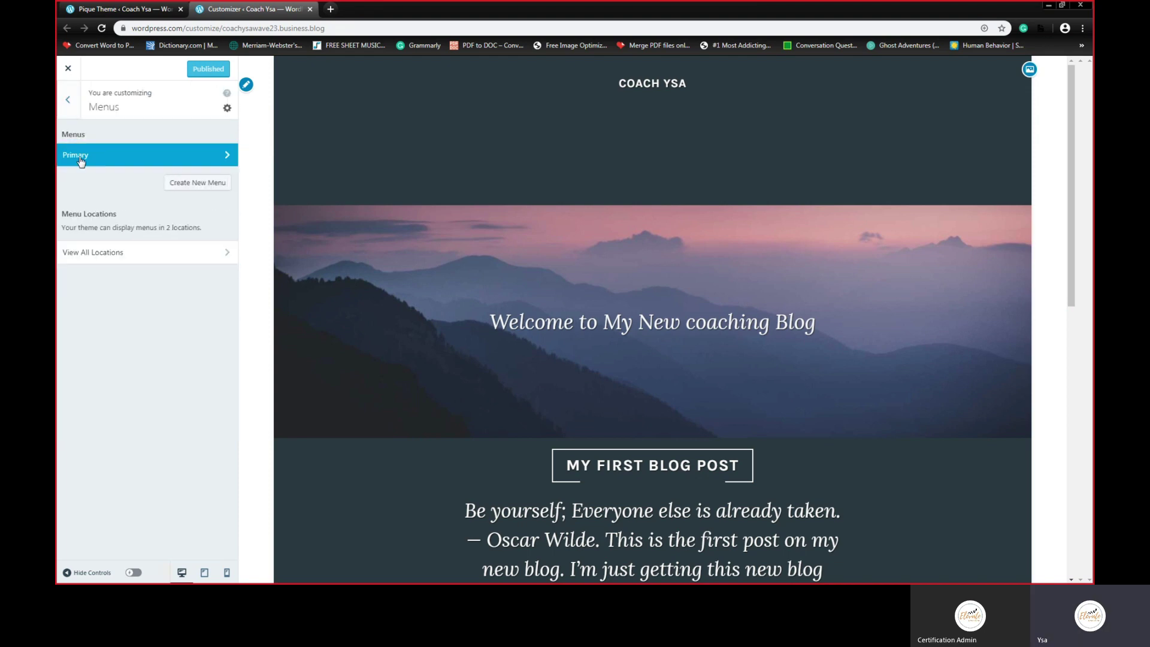
left_click(81, 157)
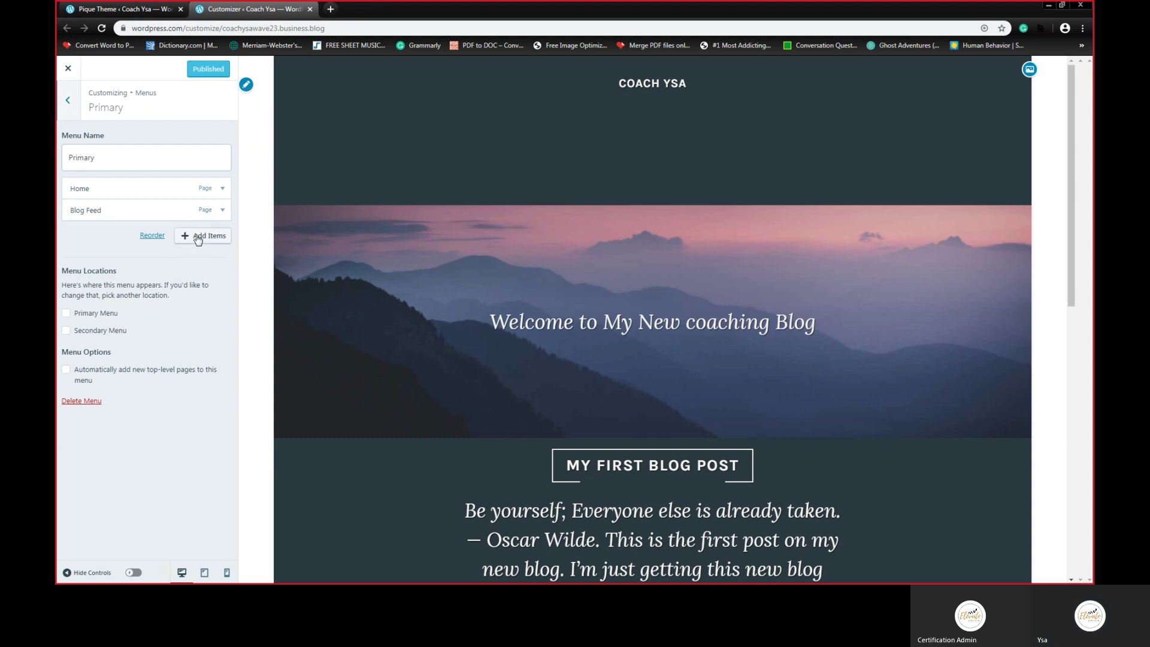
left_click(68, 101)
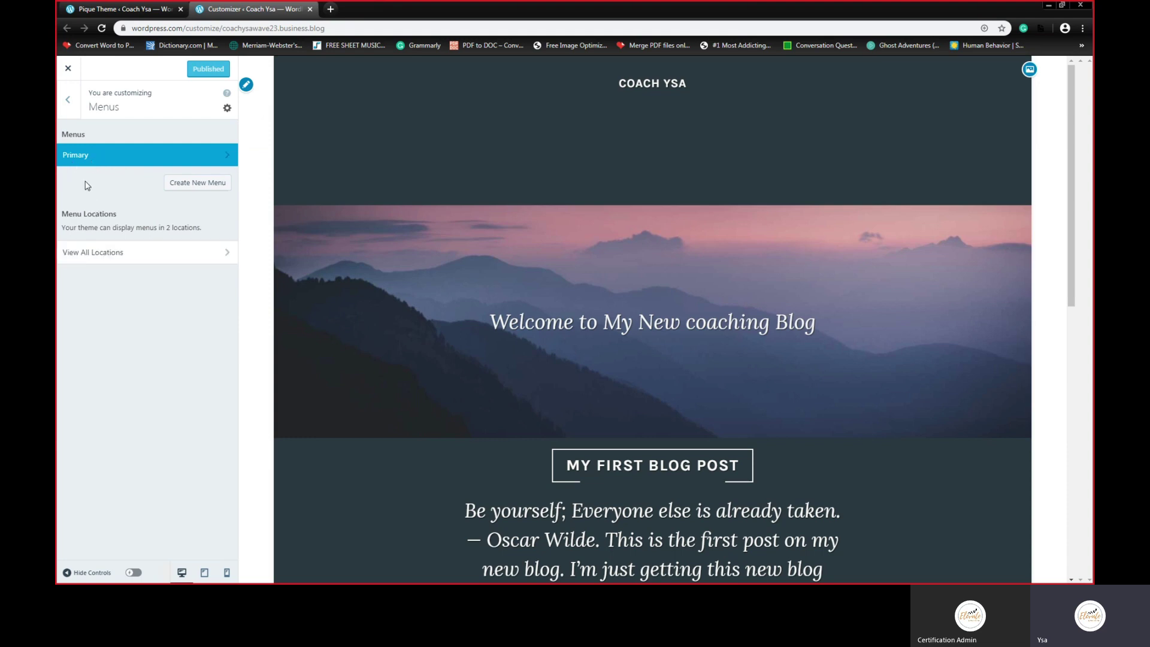
left_click(70, 101)
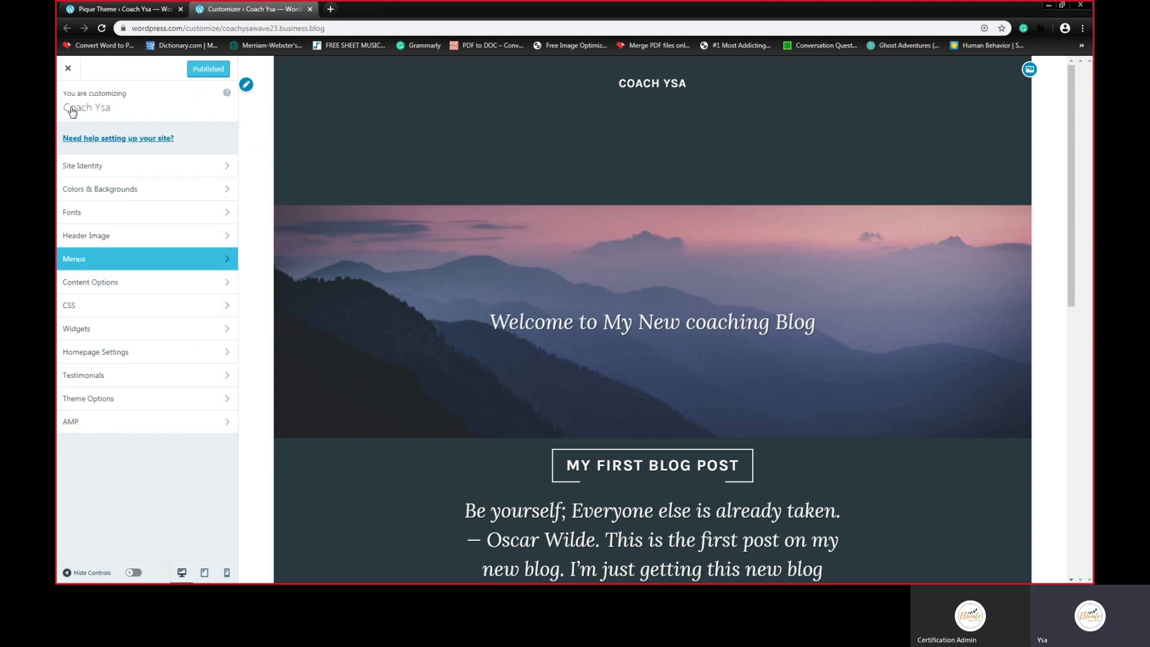
left_click(81, 259)
left_click(78, 157)
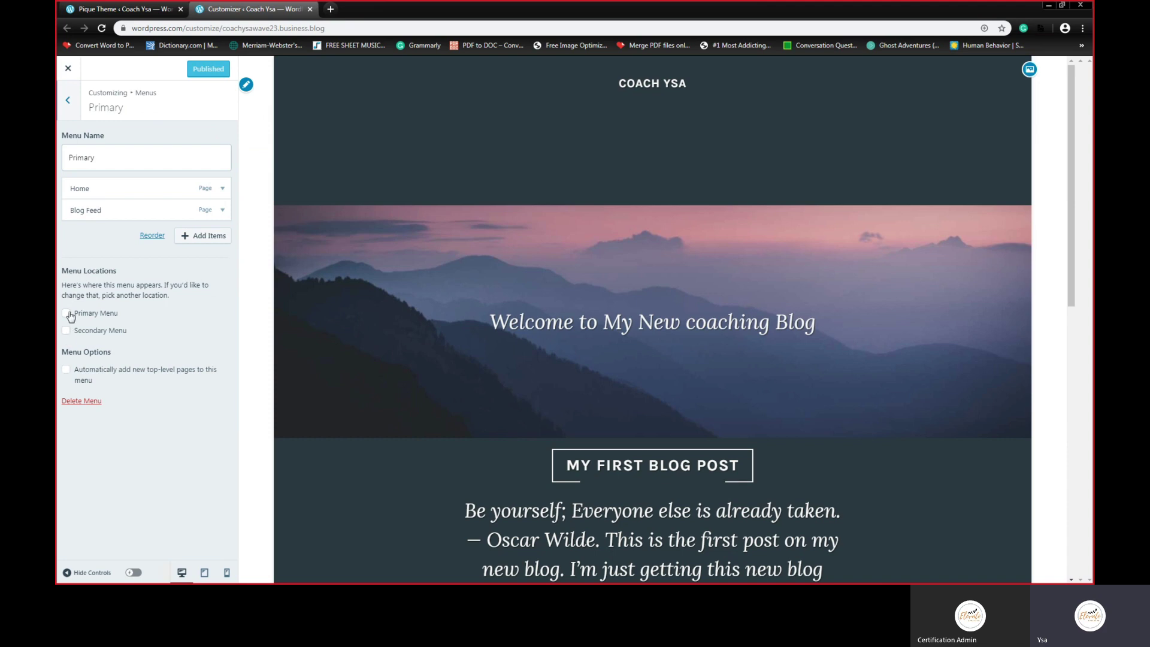
left_click(66, 313)
left_click(66, 330)
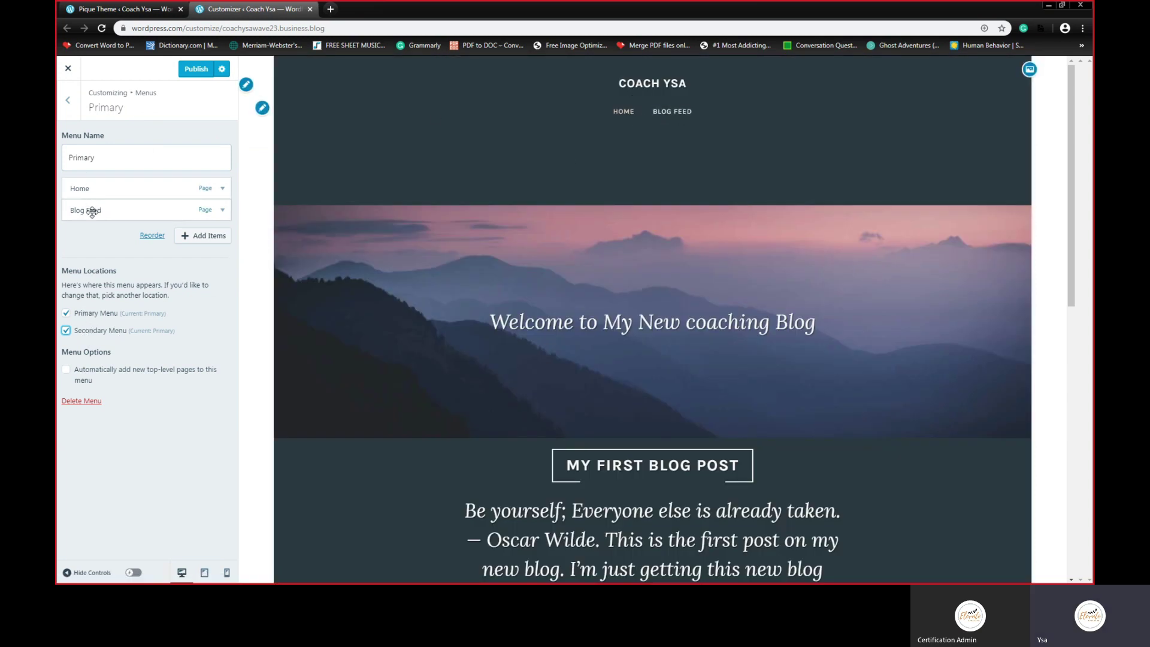
Step: Add a new Portfolio page to the Primary menu
left_click(200, 237)
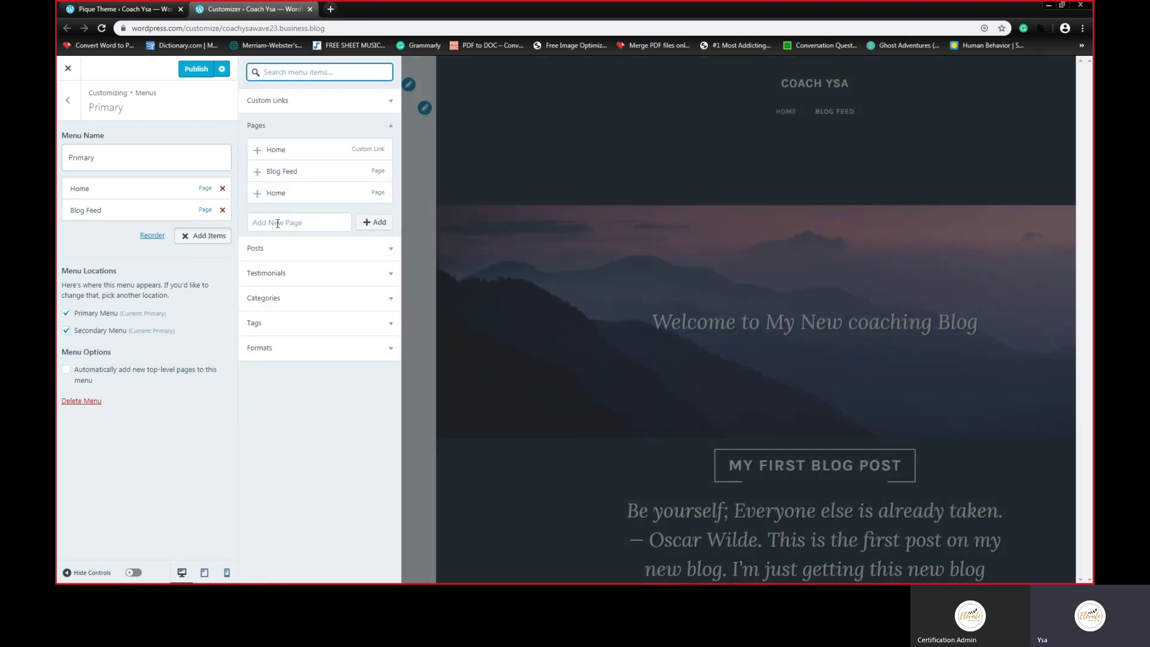
left_click(278, 223)
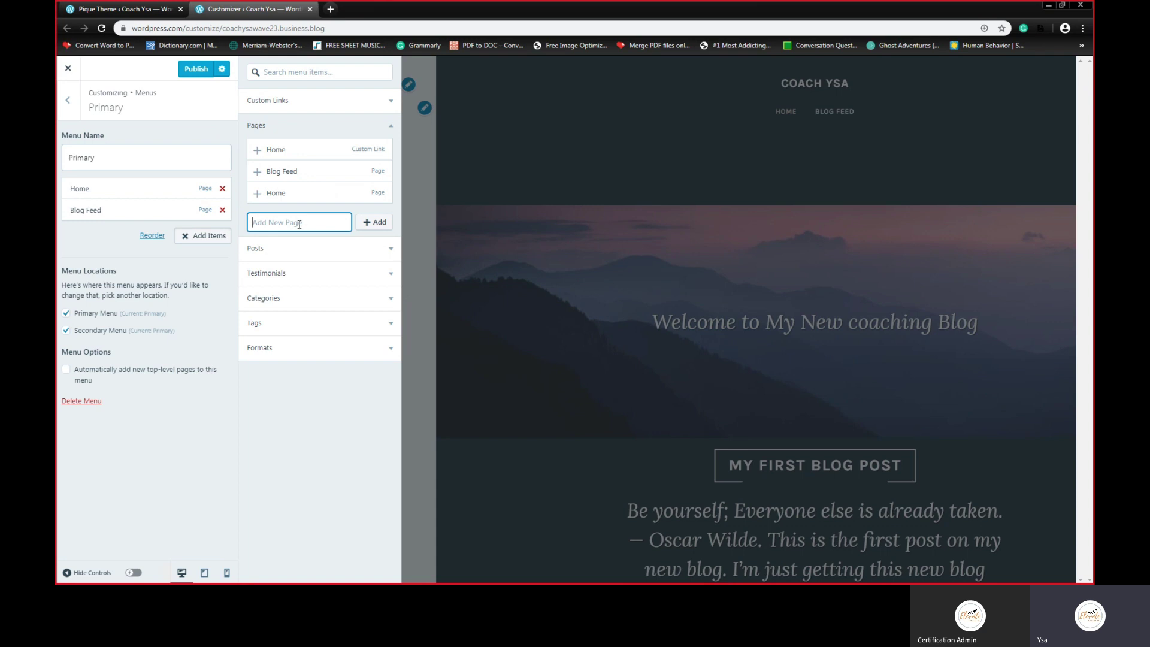
type("Portfolio")
left_click(380, 223)
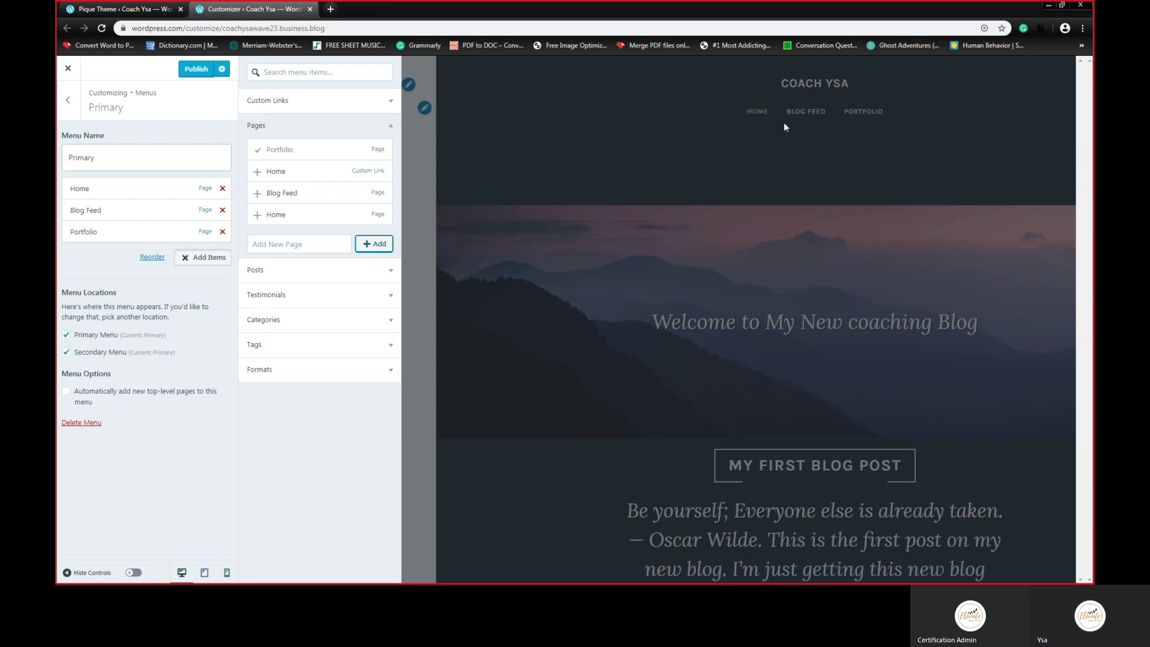
Step: Add a new Projects page to the Primary menu
left_click(286, 242)
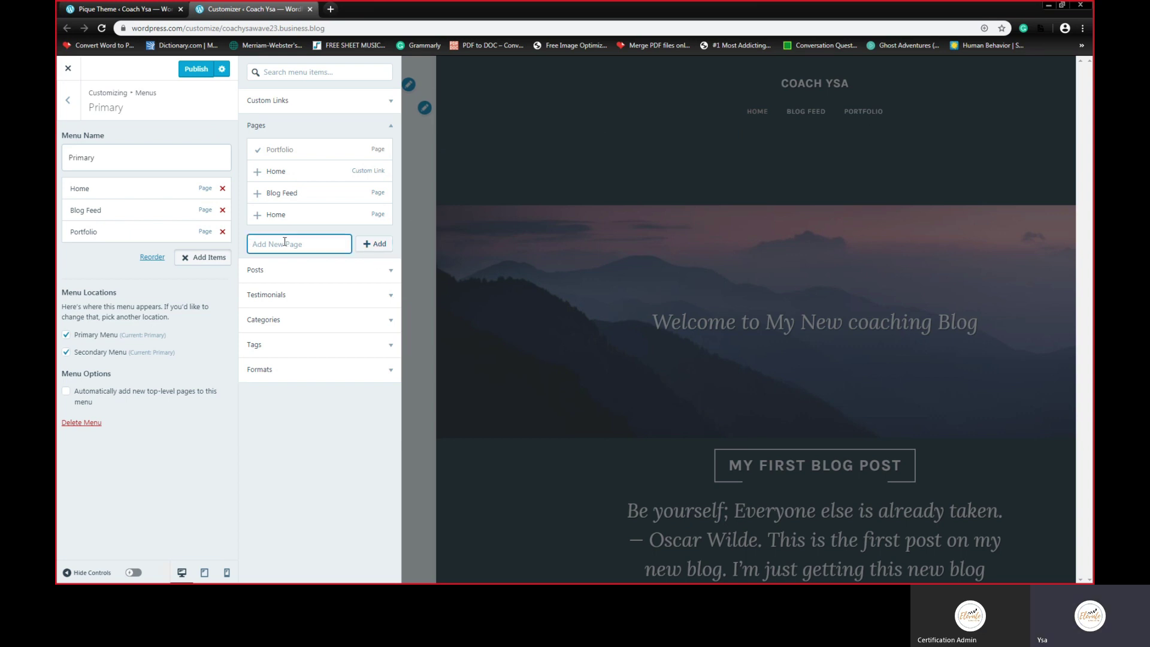
type("My Cr")
key("BackSpace")
type("rojects")
key("BackSpace")
left_click(376, 248)
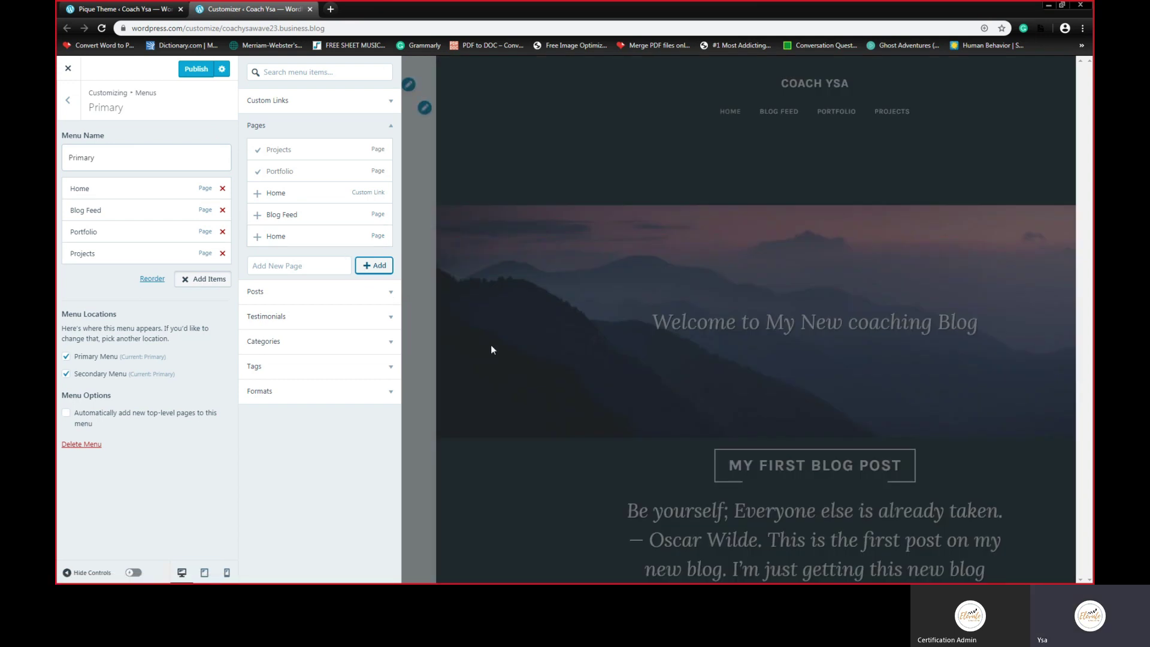
Step: Publish the Home, Blog Feed, Portfolio, Projects menu and check the menu location box
left_click(192, 71)
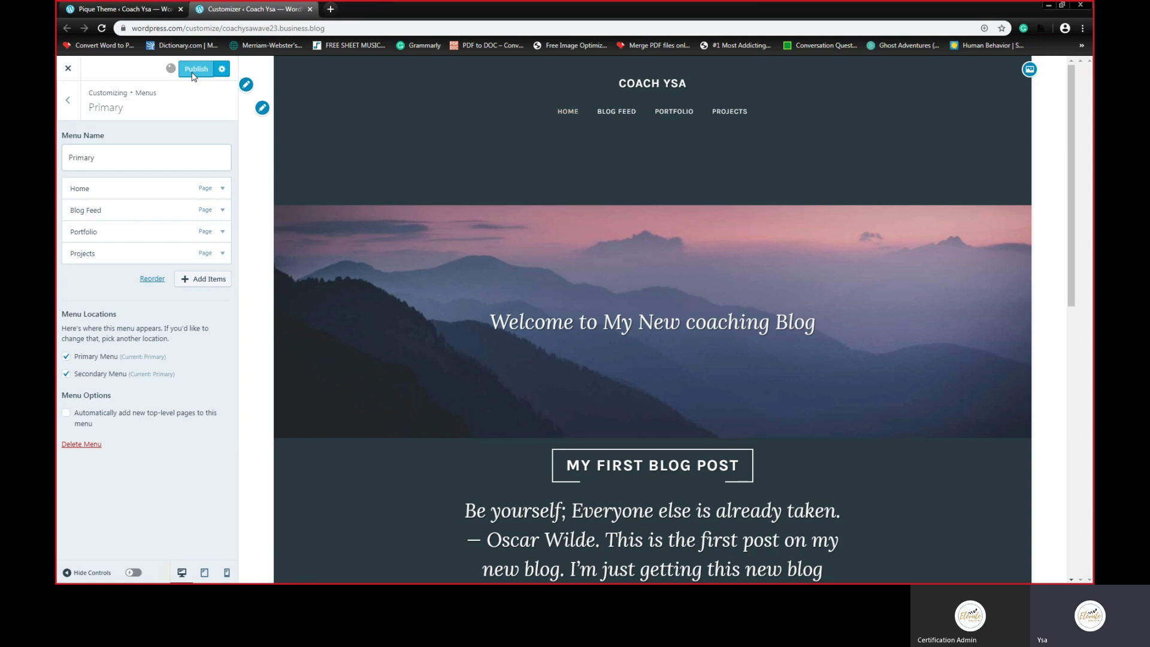
left_click(67, 357)
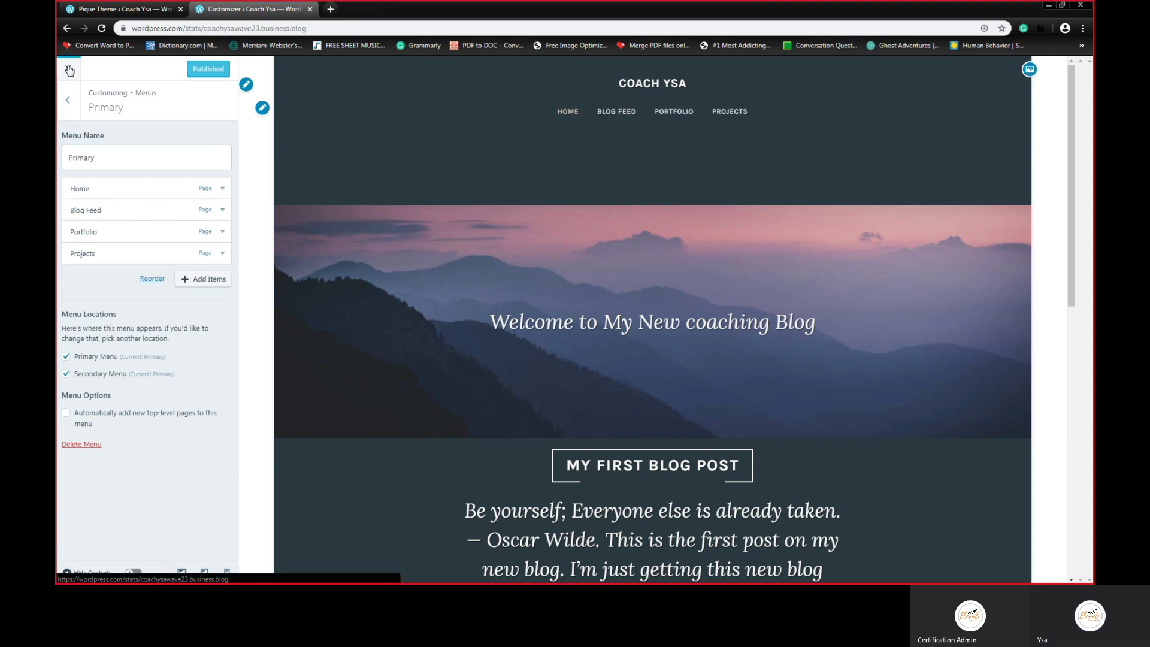
Step: Leave the Customizer and open the General settings under Manage
left_click(69, 71)
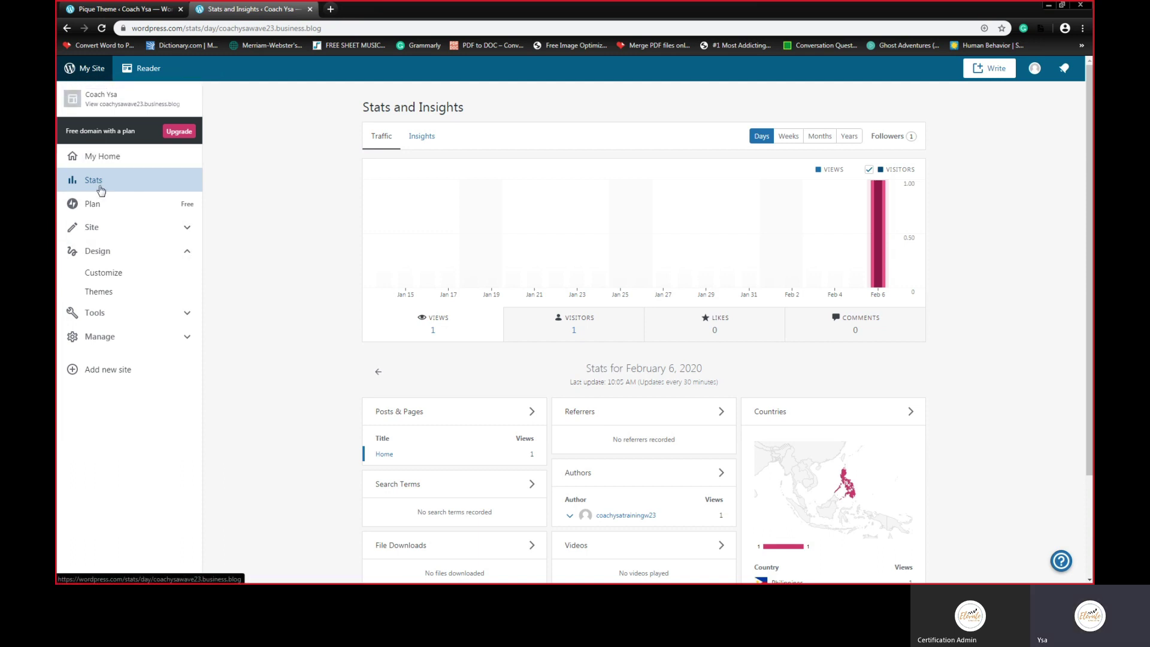
left_click(117, 319)
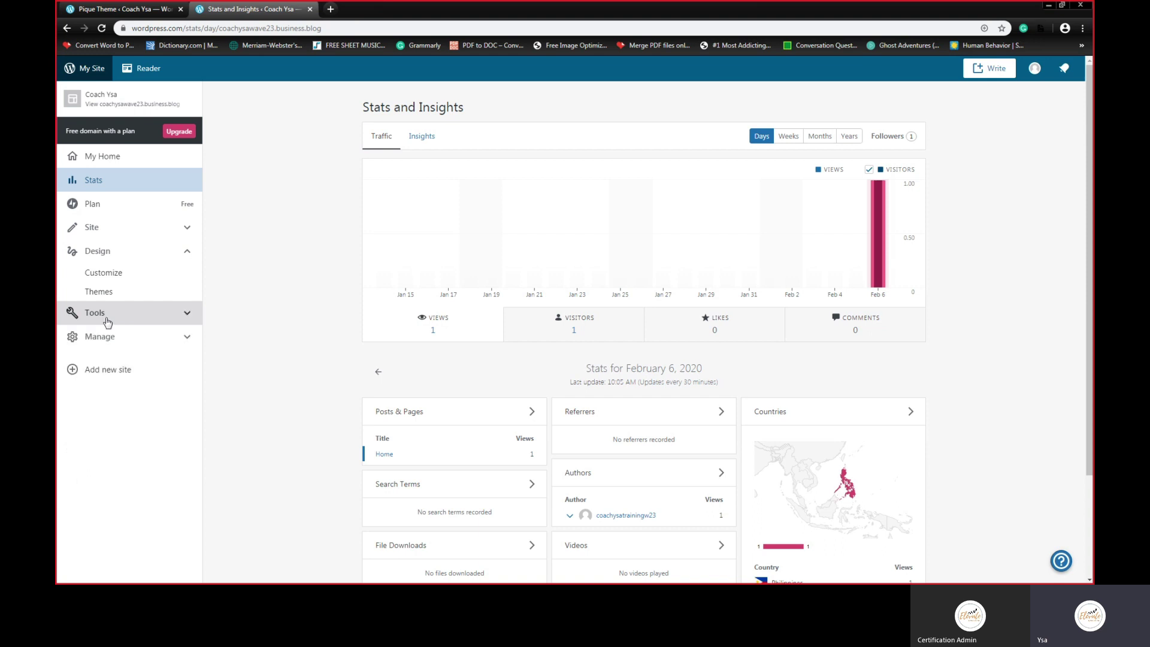
left_click(108, 317)
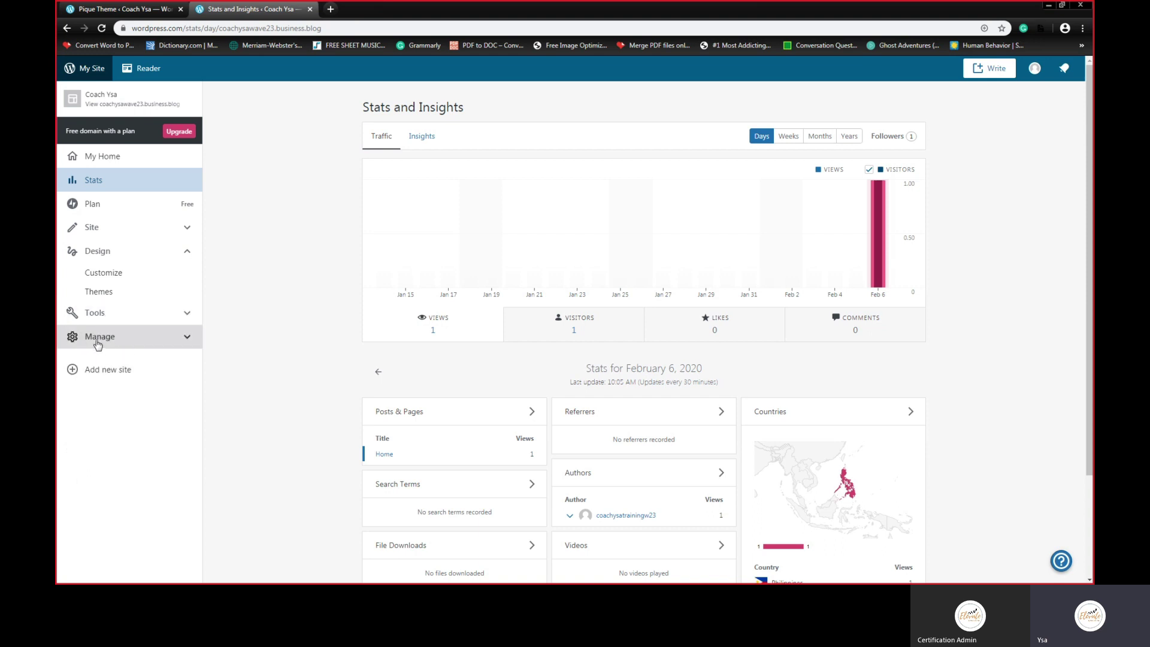
left_click(97, 340)
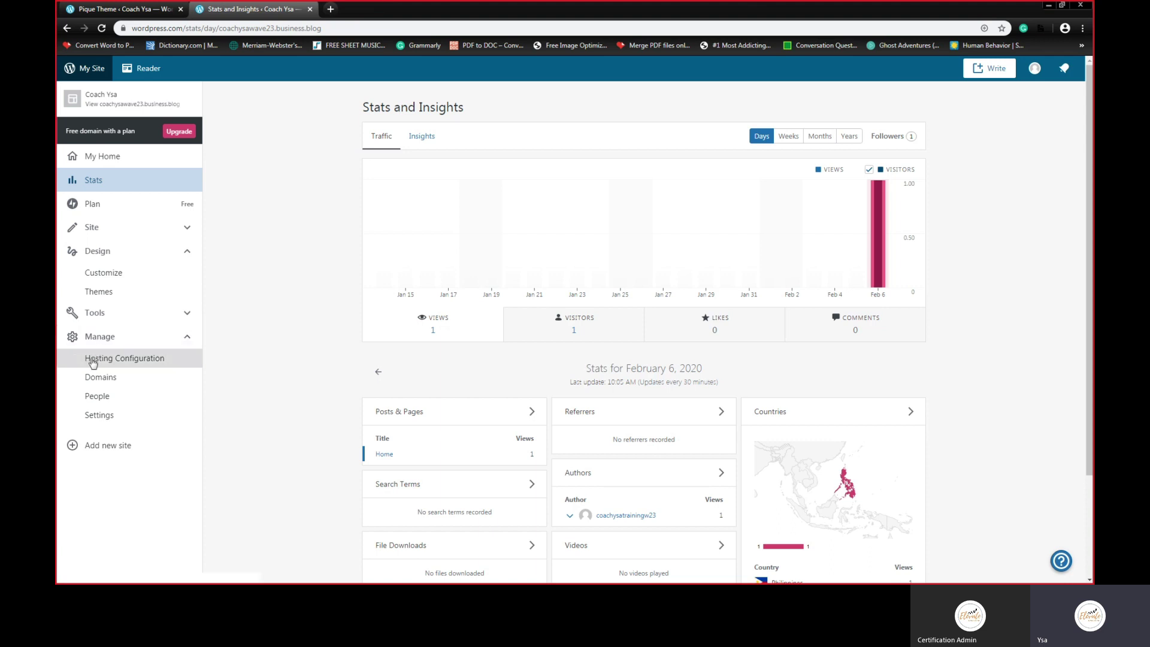
left_click(109, 419)
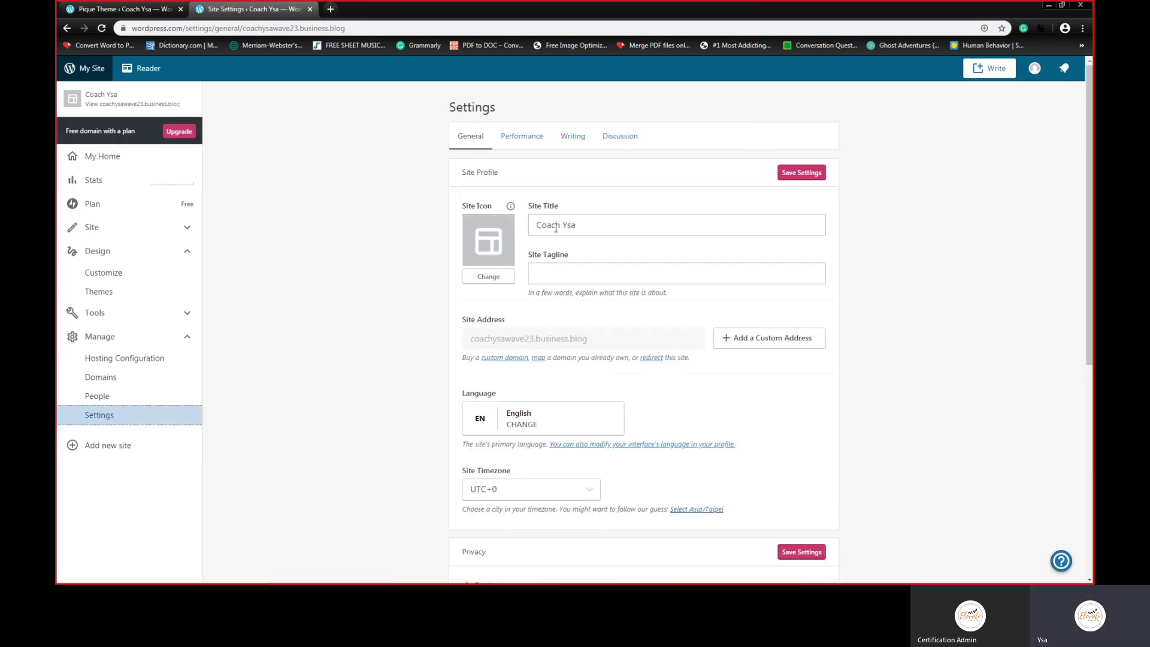
Step: Enter the tagline 'Learning is fun!' and bring up the media library for the site icon
left_click(565, 274)
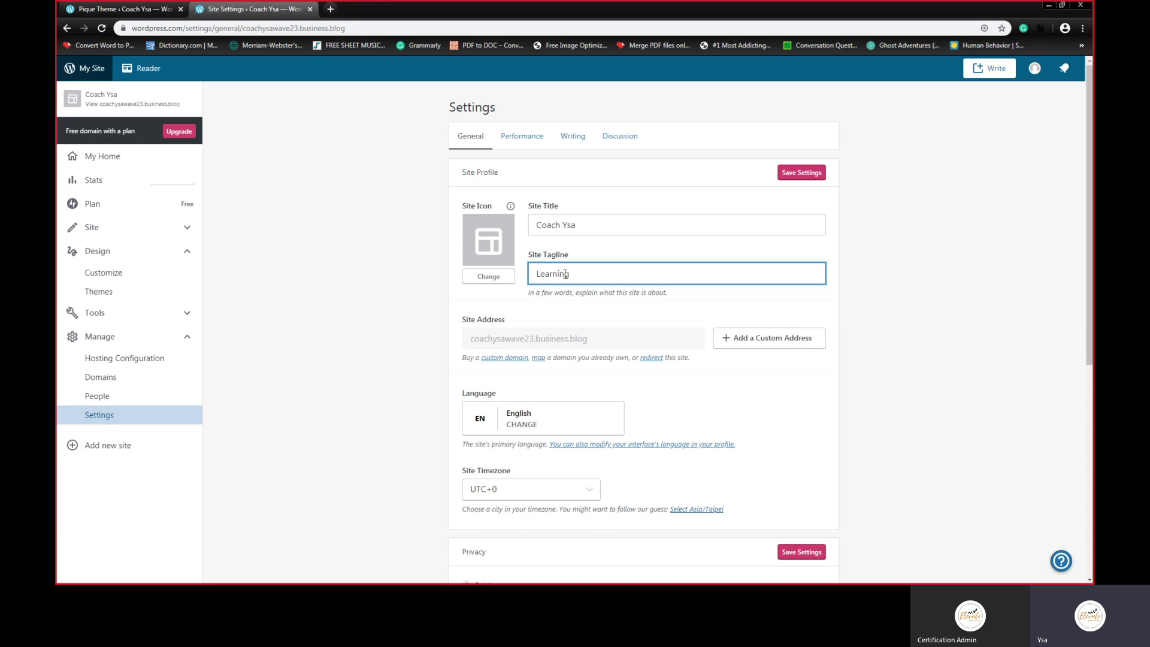
type("Learning is fun!")
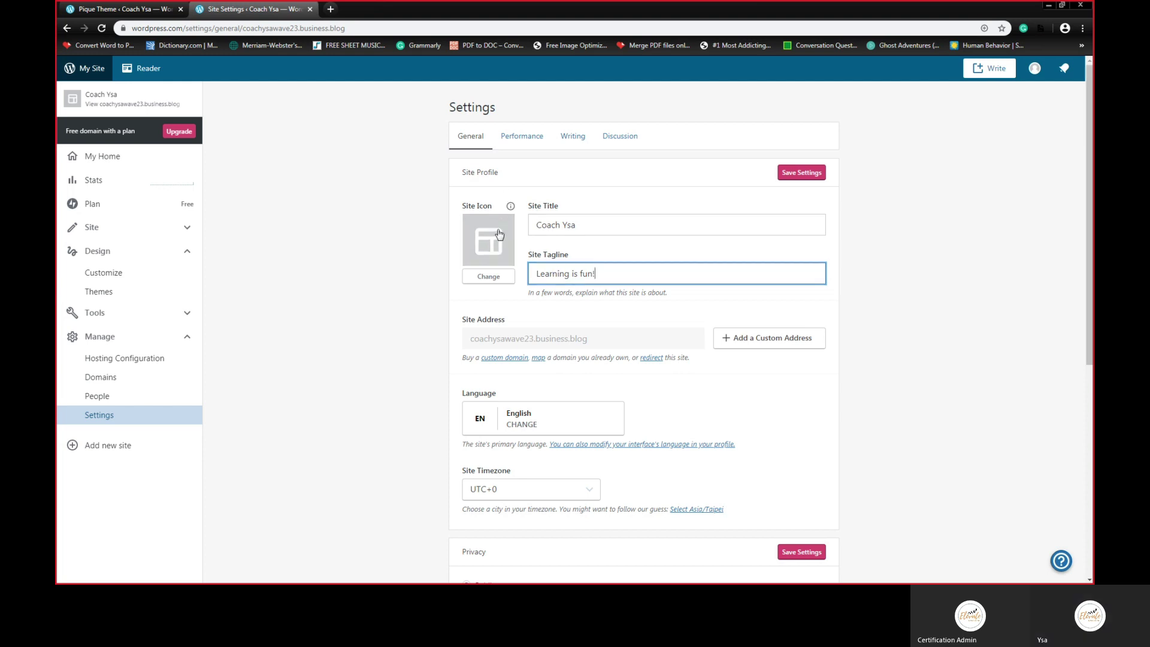
left_click(488, 277)
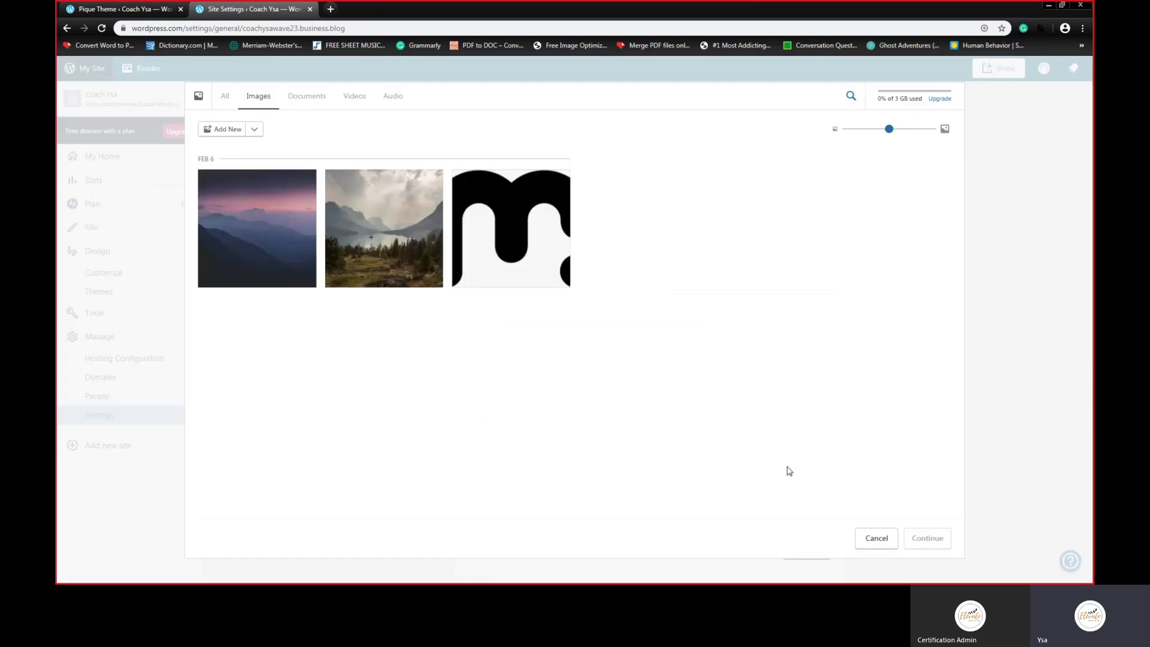
Step: Upload the Official Logo file as the site icon and save the settings
left_click(219, 129)
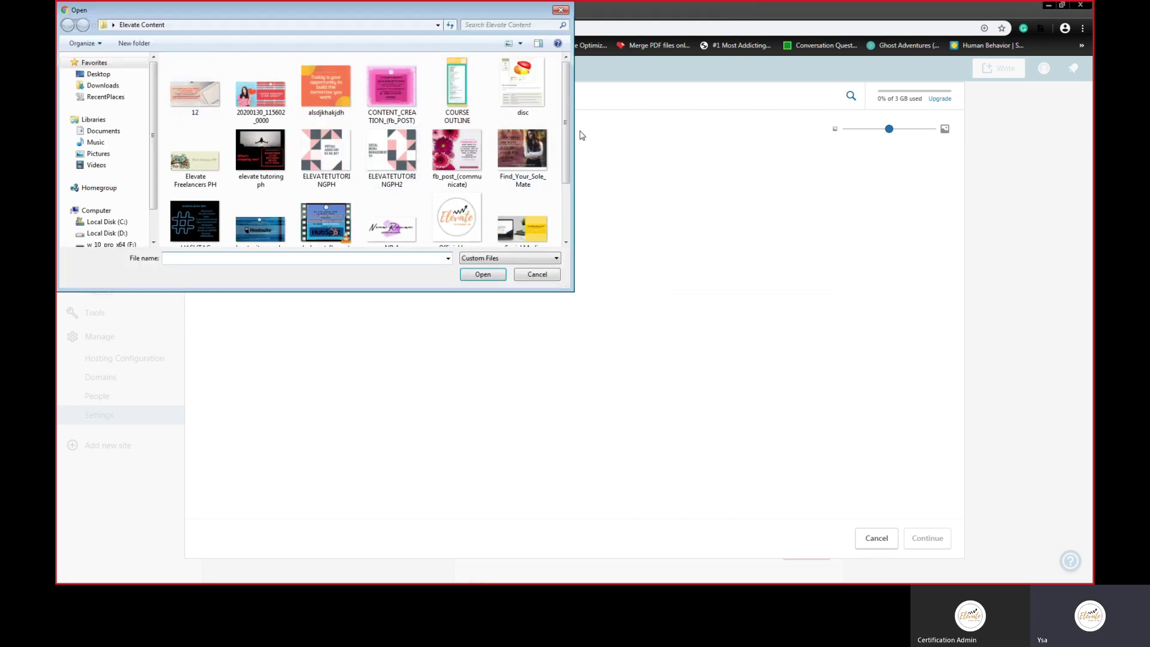
left_click_drag(567, 99, 567, 144)
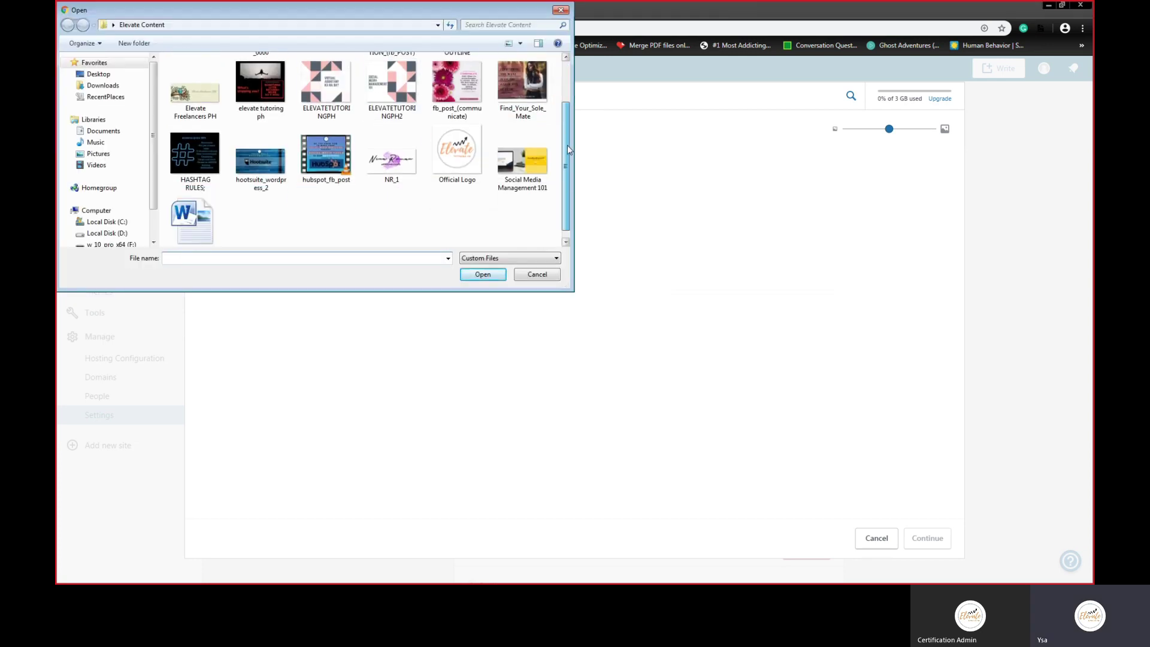
left_click(452, 142)
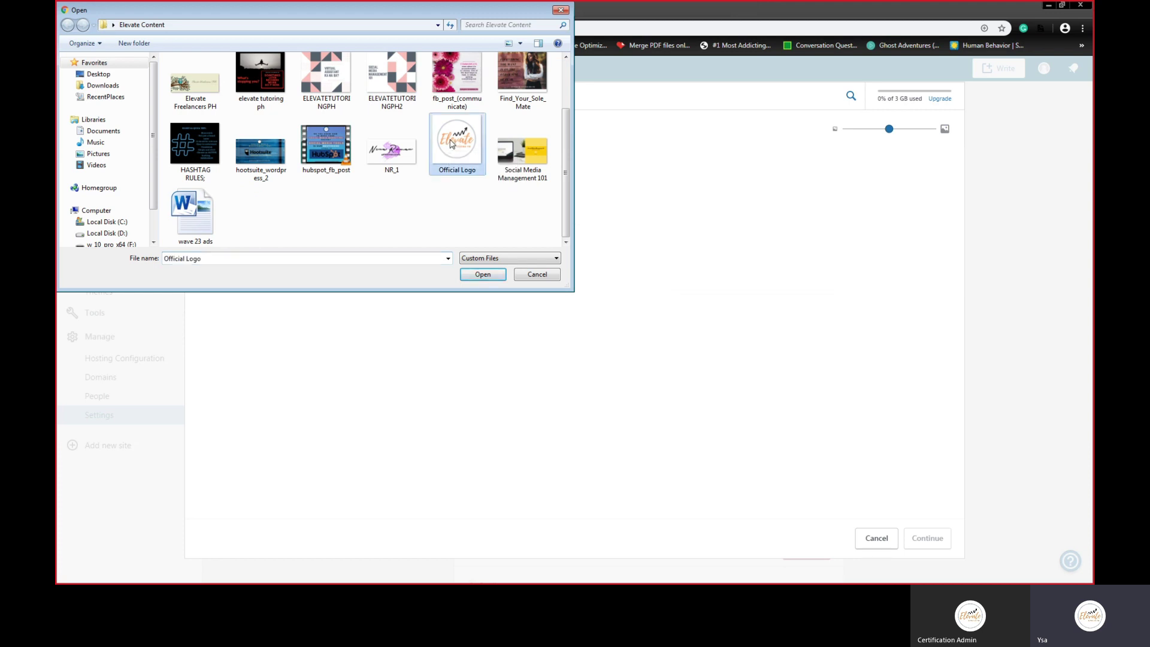
left_click(483, 275)
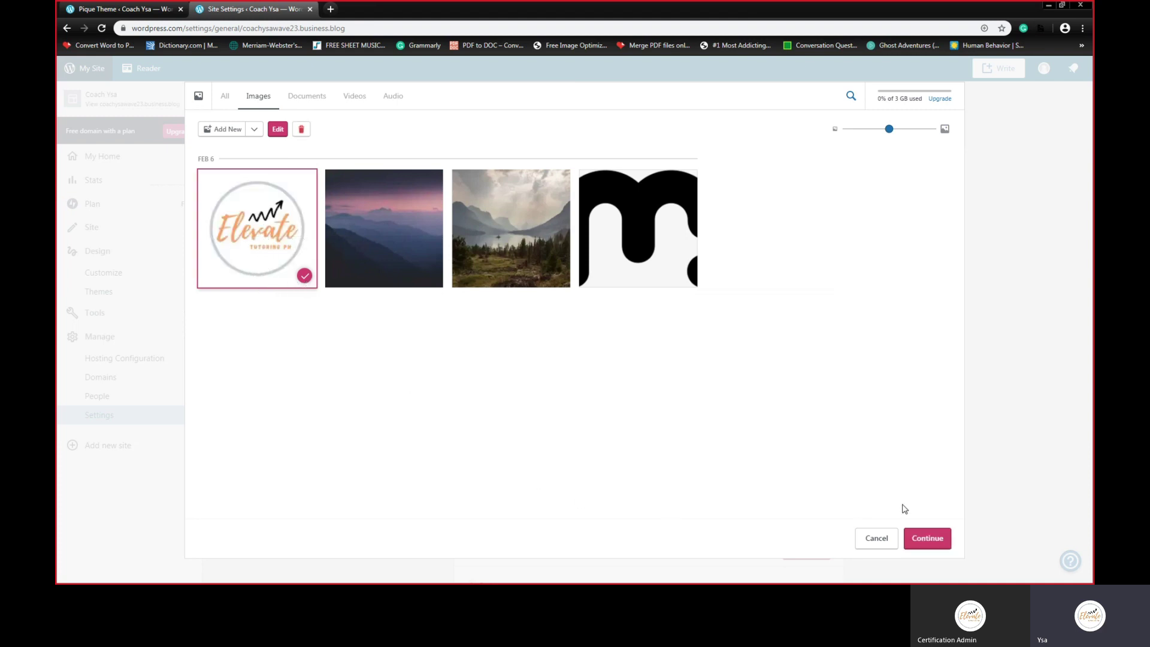
left_click(933, 544)
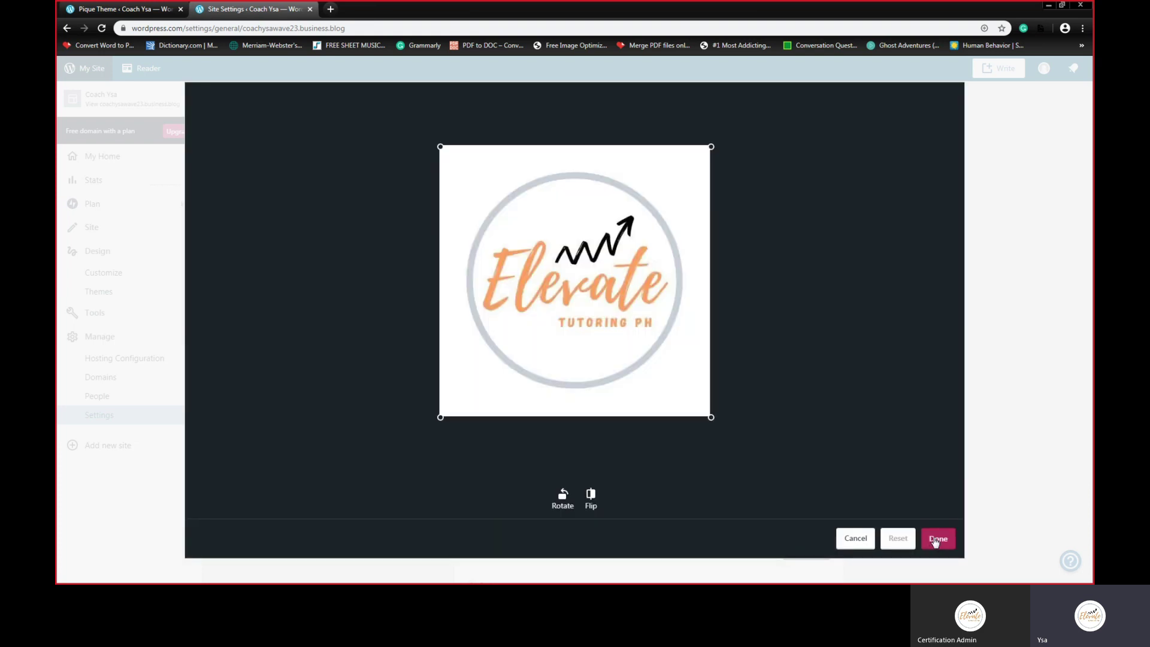
left_click(936, 539)
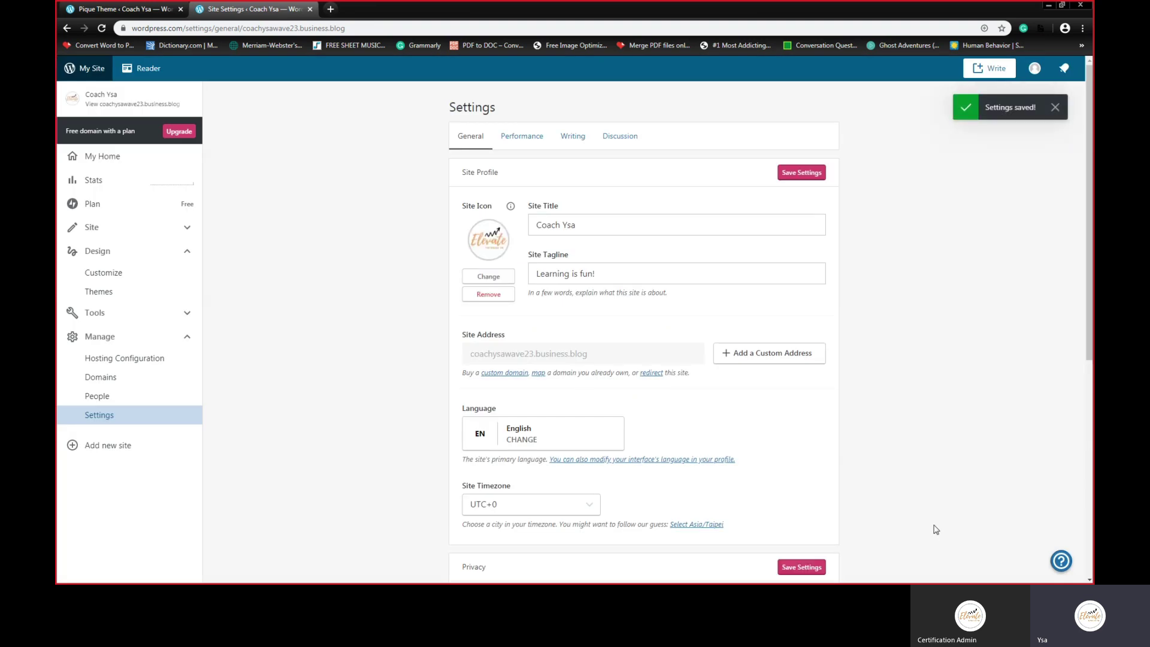
left_click(796, 177)
Step: Open the live Coach Ysa site from its site name in a new tab and copy its URL
right_click(122, 100)
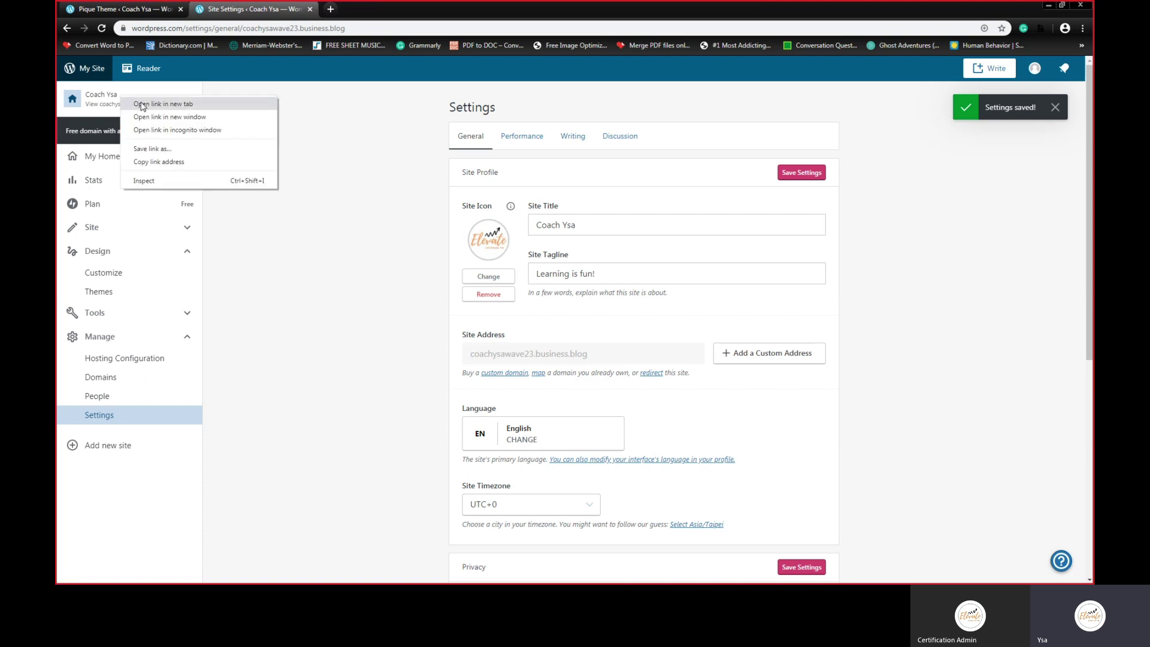
left_click(143, 104)
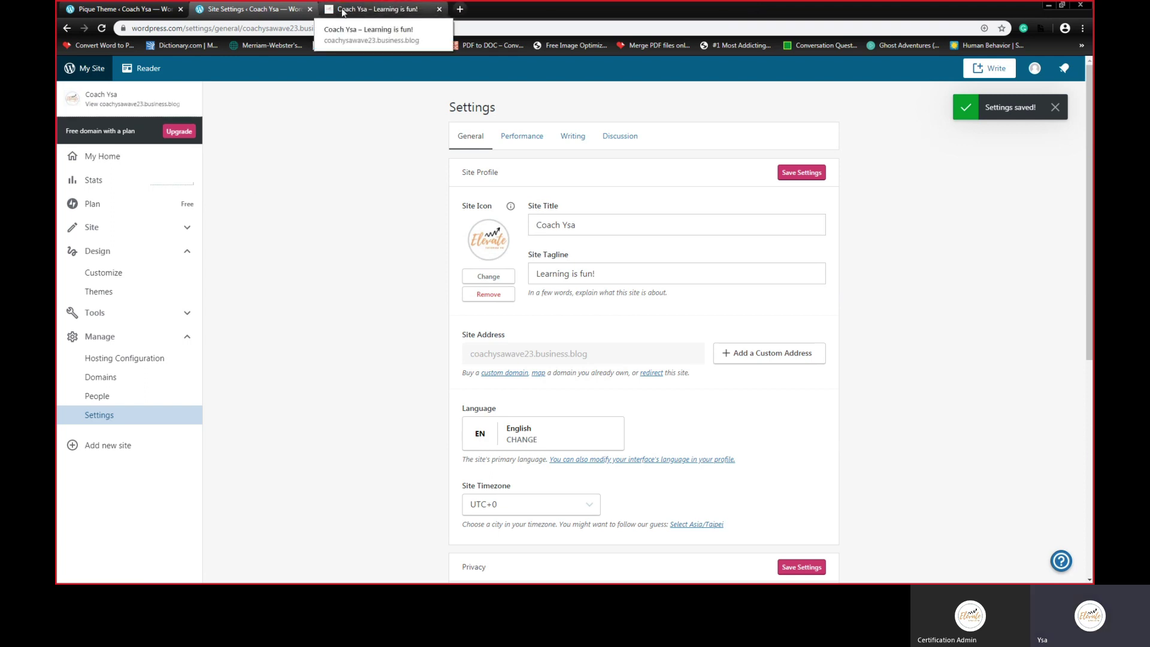
left_click(376, 10)
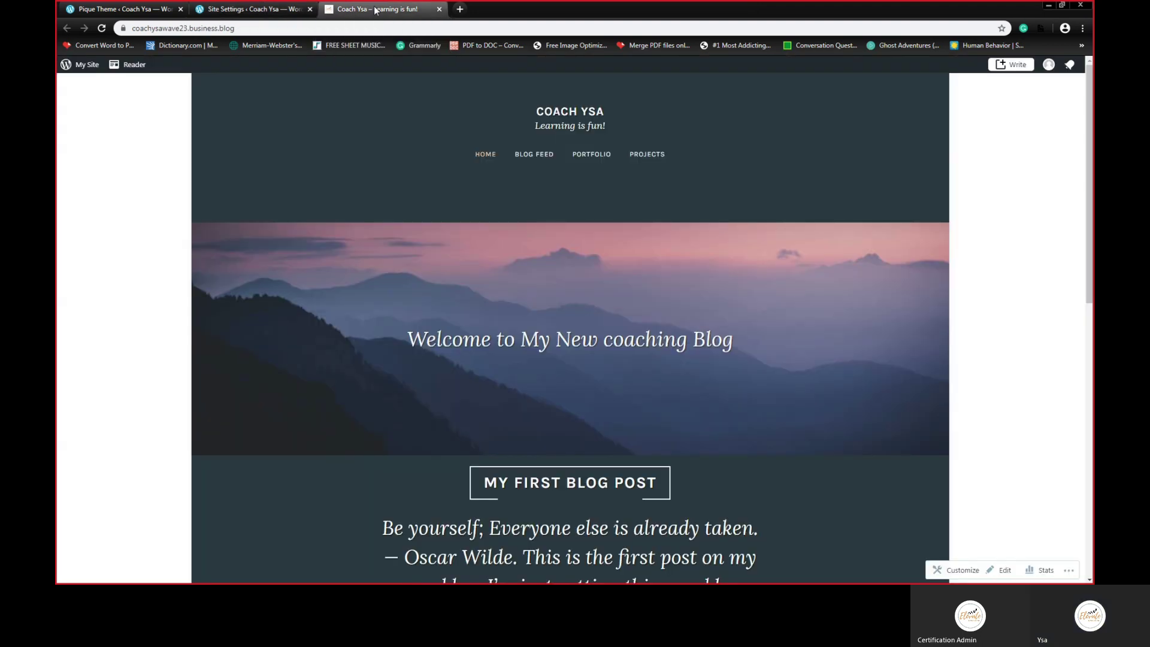
left_click(252, 29)
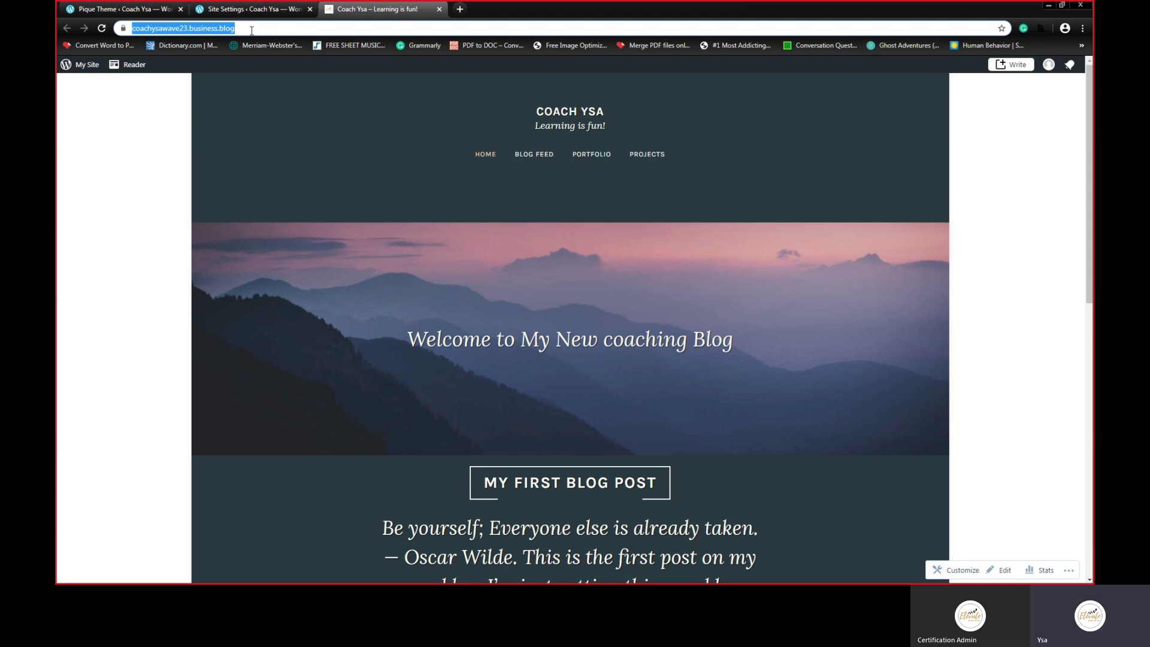
key("alt+Tab")
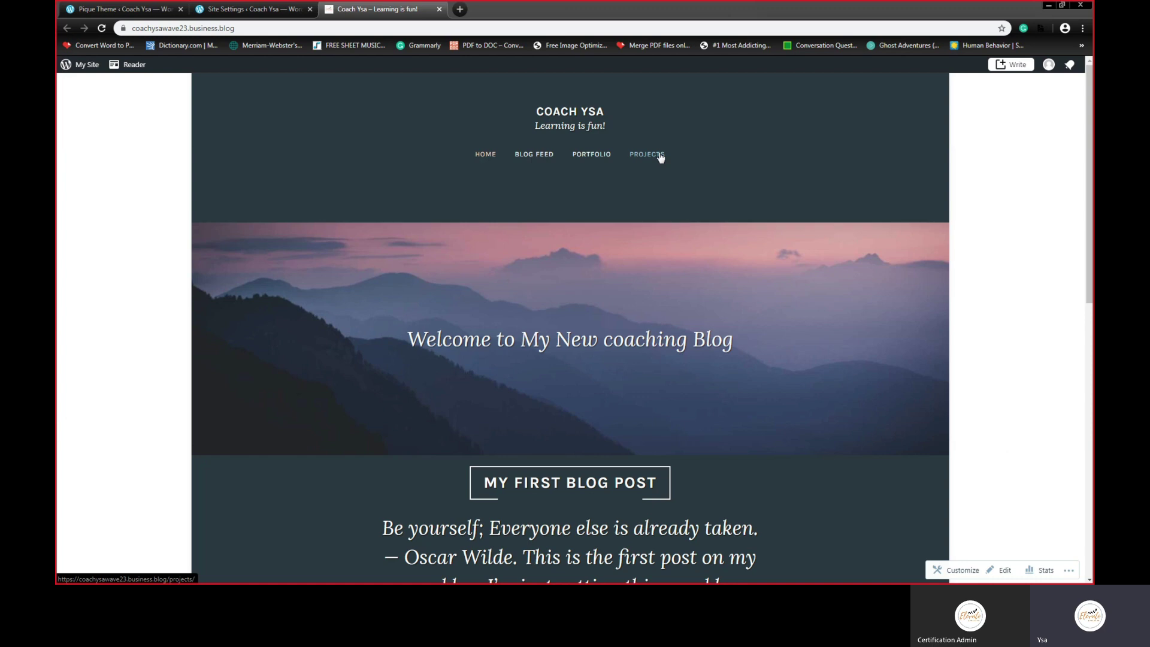
key("alt+Tab")
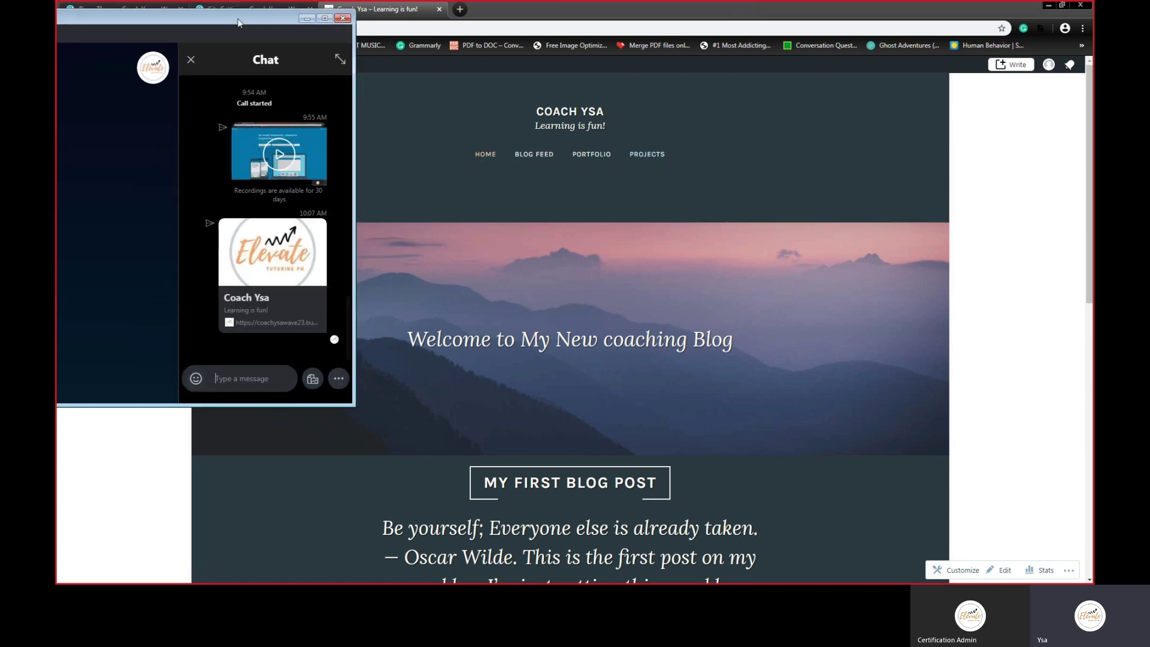
left_click(307, 18)
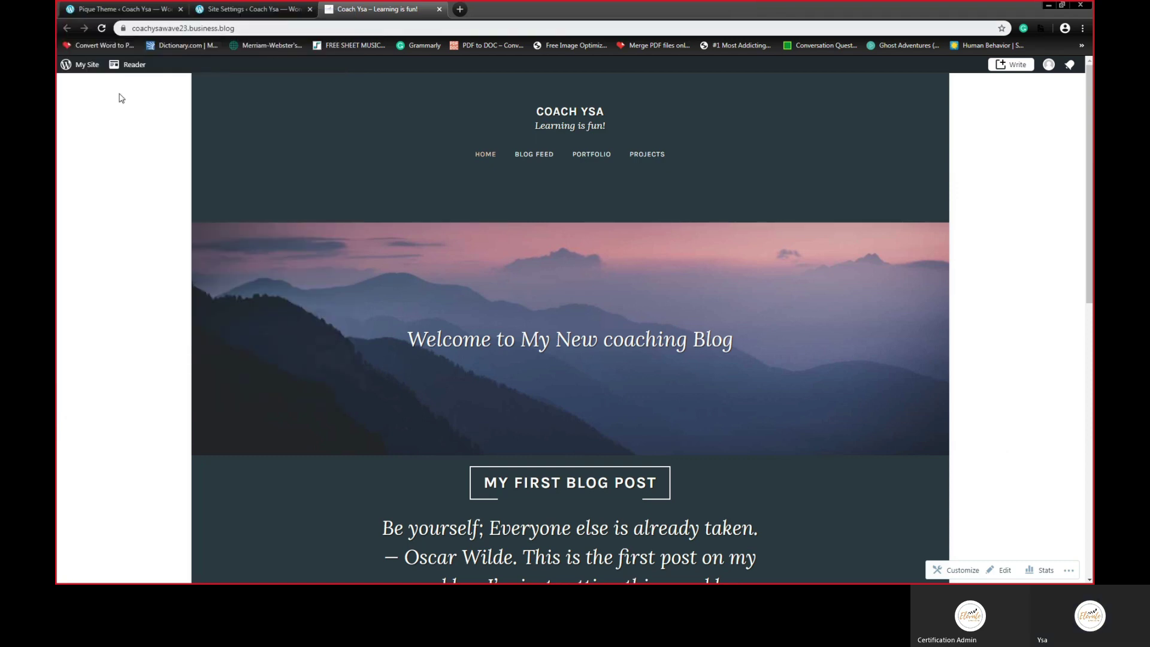